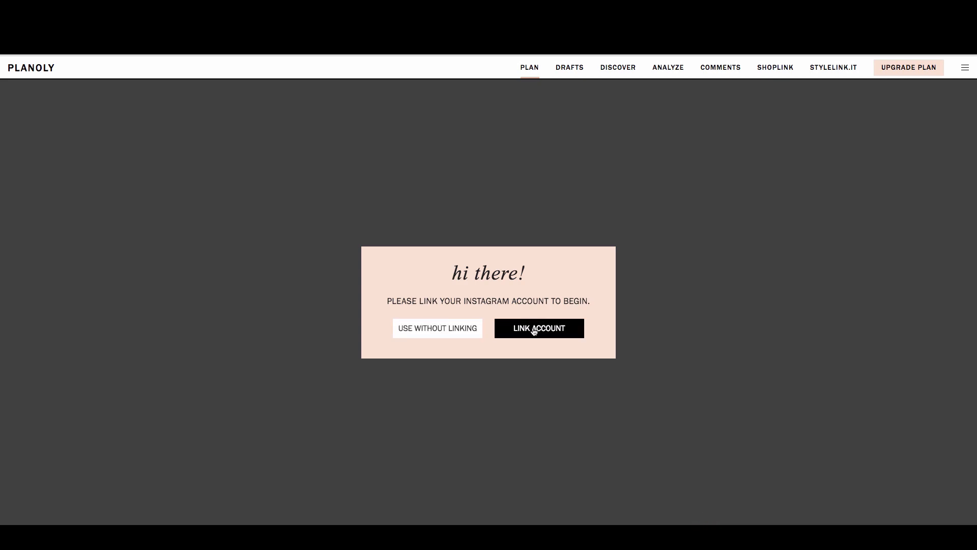
# Step: Start using the planner without linking an Instagram account and dismiss the introductory overlay on the calendar
pyautogui.click(462, 331)
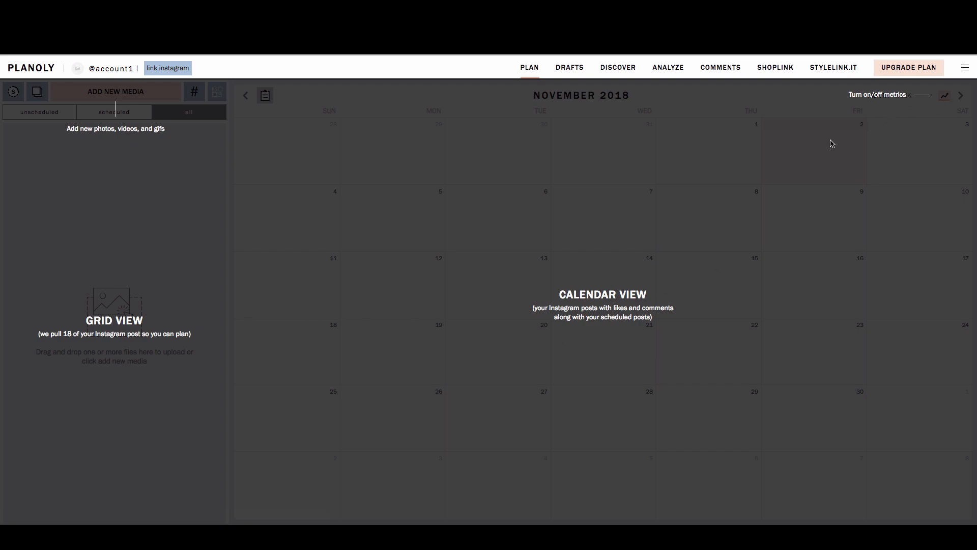
pyautogui.click(867, 134)
pyautogui.click(867, 133)
pyautogui.click(866, 134)
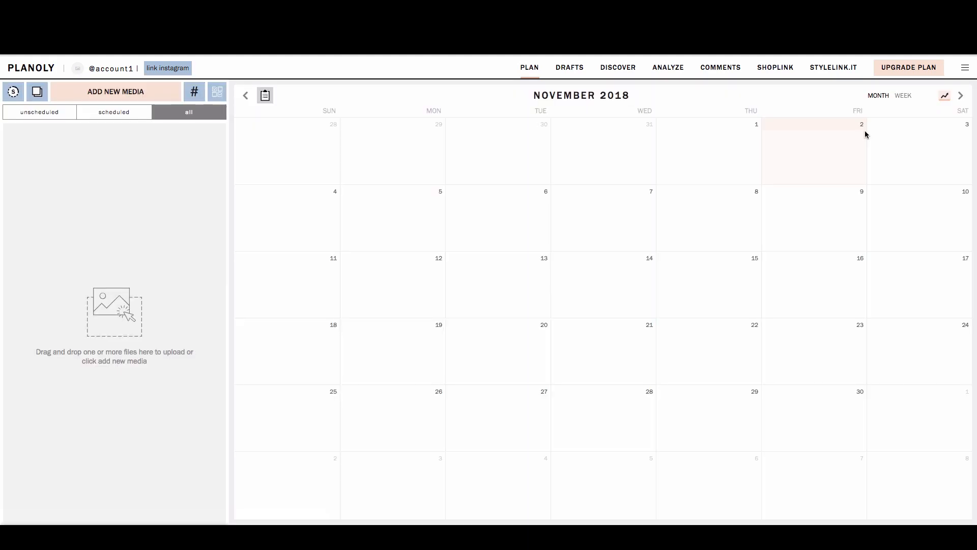
# Step: Upload the four post images, including the LinkedIn, Google search and featured snippets graphics, into the media grid
pyautogui.click(127, 94)
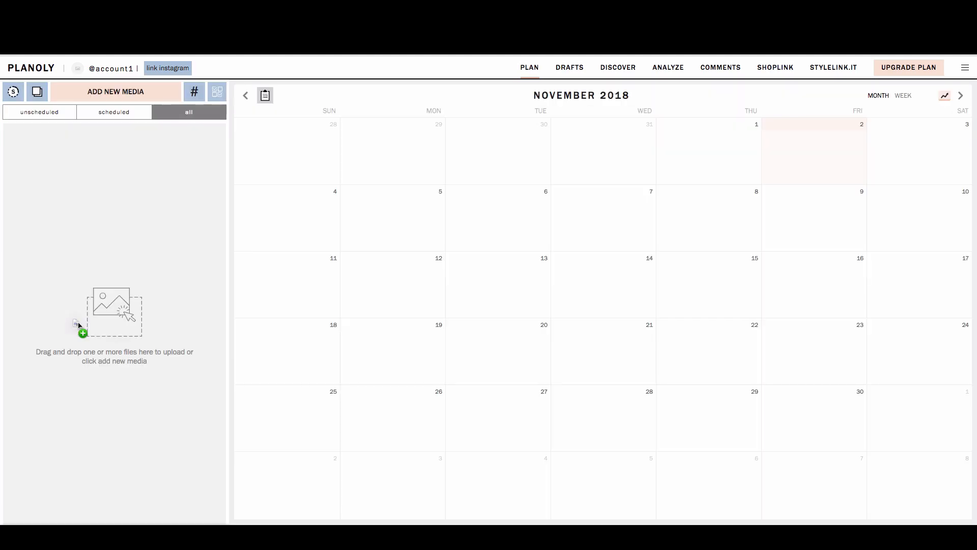
pyautogui.moveTo(81, 329); pyautogui.dragTo(103, 306)
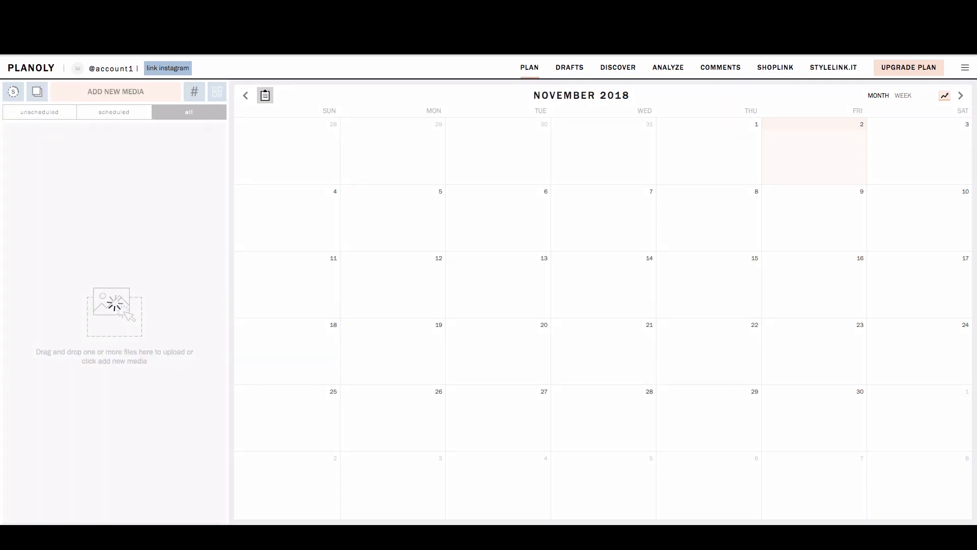
pyautogui.moveTo(138, 377); pyautogui.dragTo(137, 364)
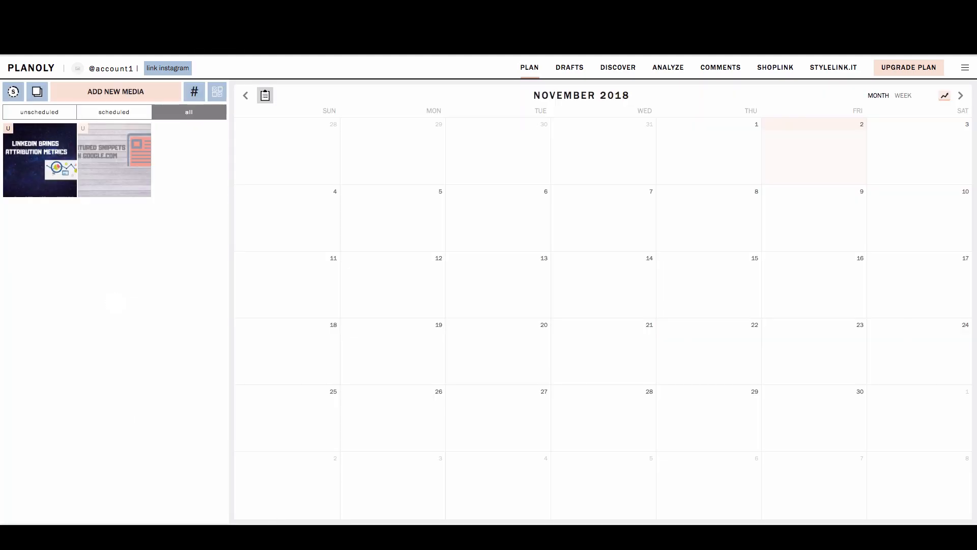
pyautogui.moveTo(146, 428); pyautogui.dragTo(107, 343)
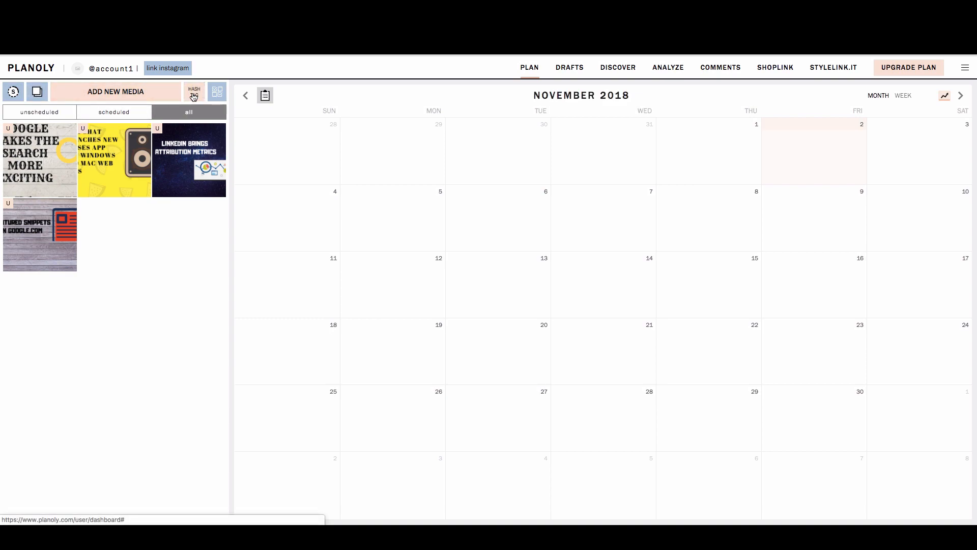
pyautogui.moveTo(27, 163); pyautogui.dragTo(810, 157)
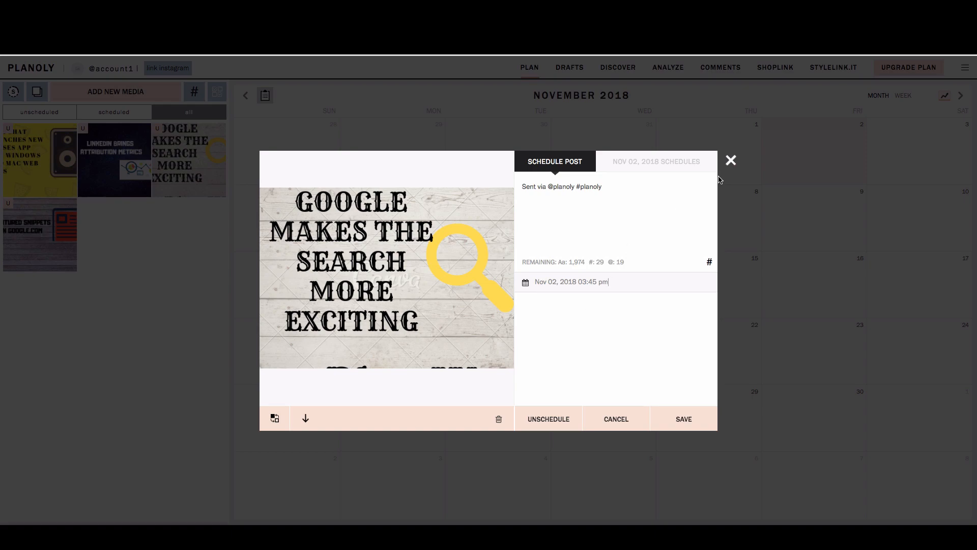
pyautogui.click(731, 161)
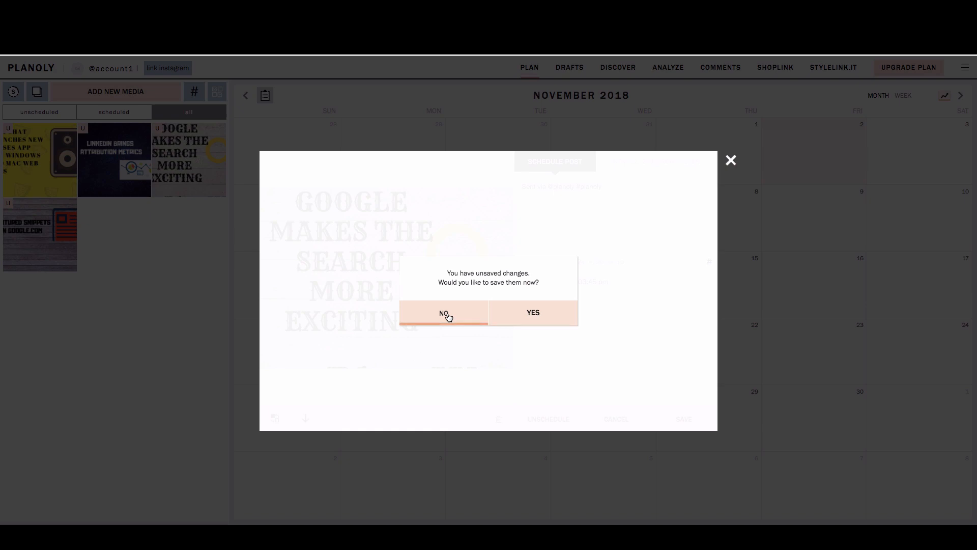
pyautogui.click(446, 313)
# Step: Place the LinkedIn attribution metrics image on November 2, 2018 and set its posting time to 03:45 pm
pyautogui.moveTo(114, 169); pyautogui.dragTo(825, 155)
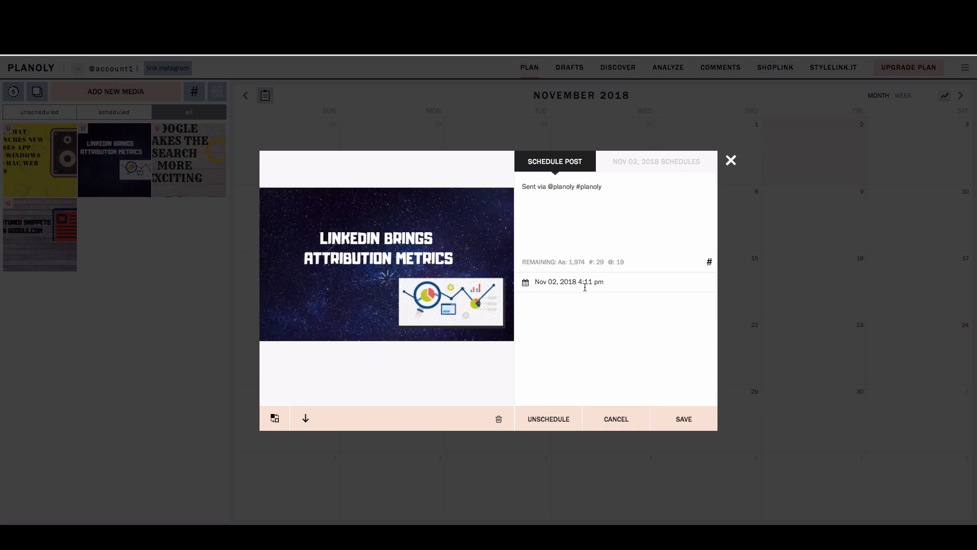
pyautogui.click(590, 282)
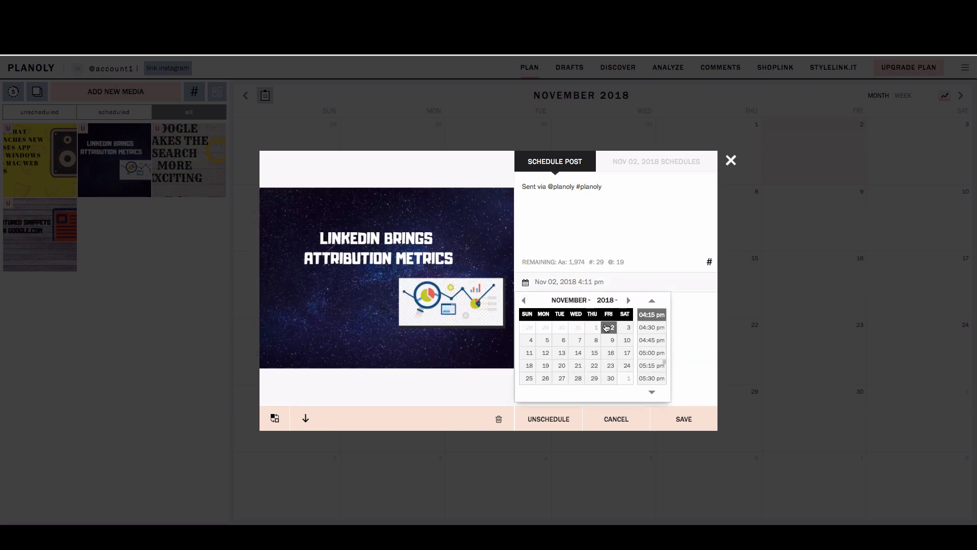
pyautogui.scroll(3, 658, 341)
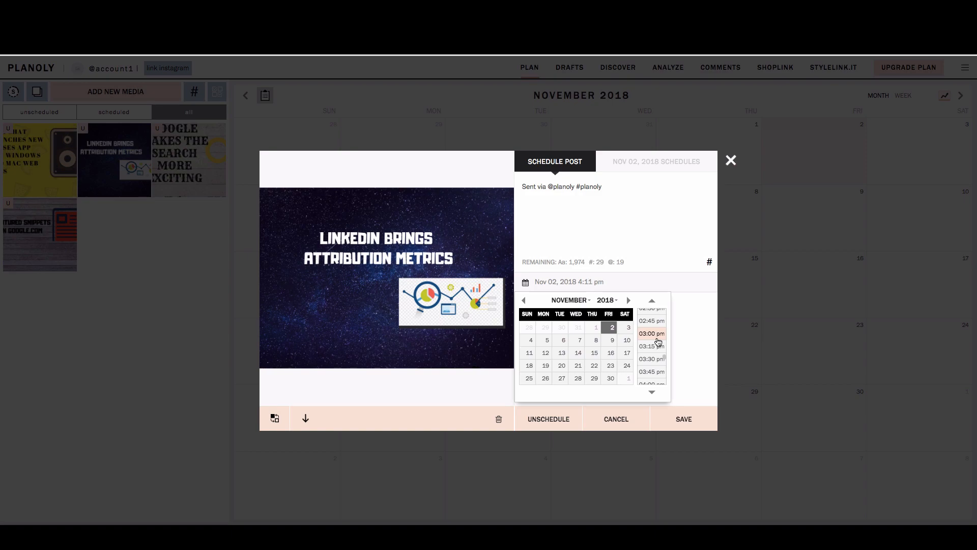
pyautogui.rightClick(656, 337)
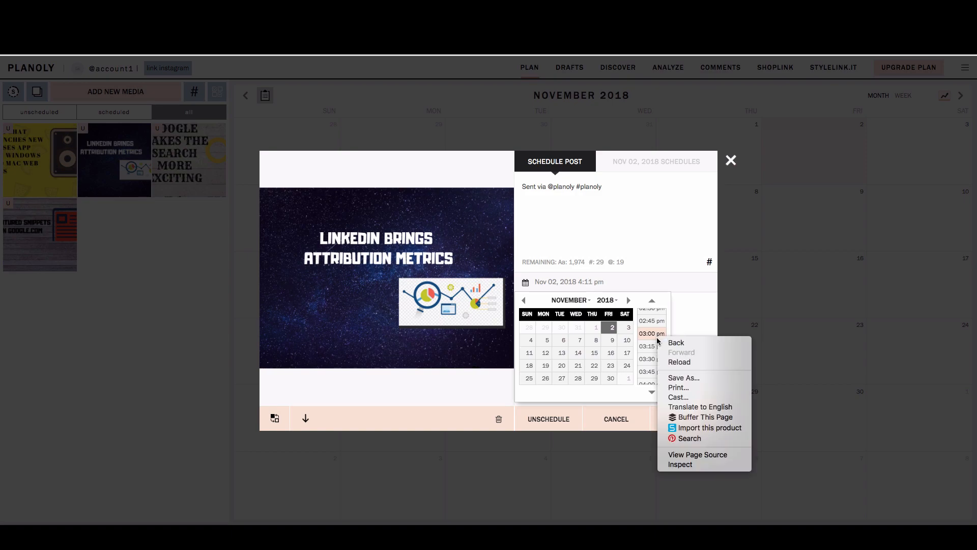
pyautogui.click(648, 363)
pyautogui.click(654, 372)
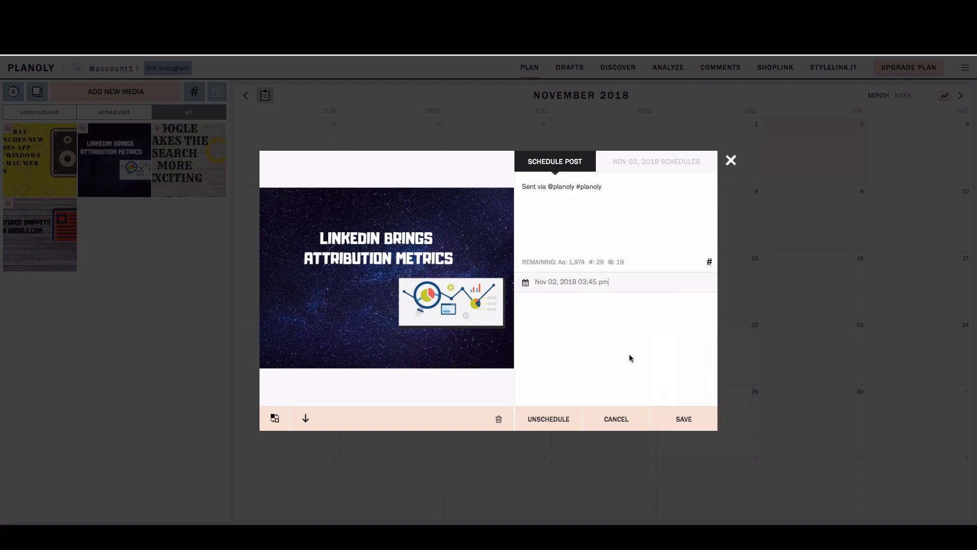
# Step: Add the caption "#Linkedin gets attribution tools now. Handle them from Google Campaign Manager (formerly Double CLick). All metrics at one place now."
pyautogui.click(597, 201)
pyautogui.press('Return')
pyautogui.write('#Linkedin gets attri')
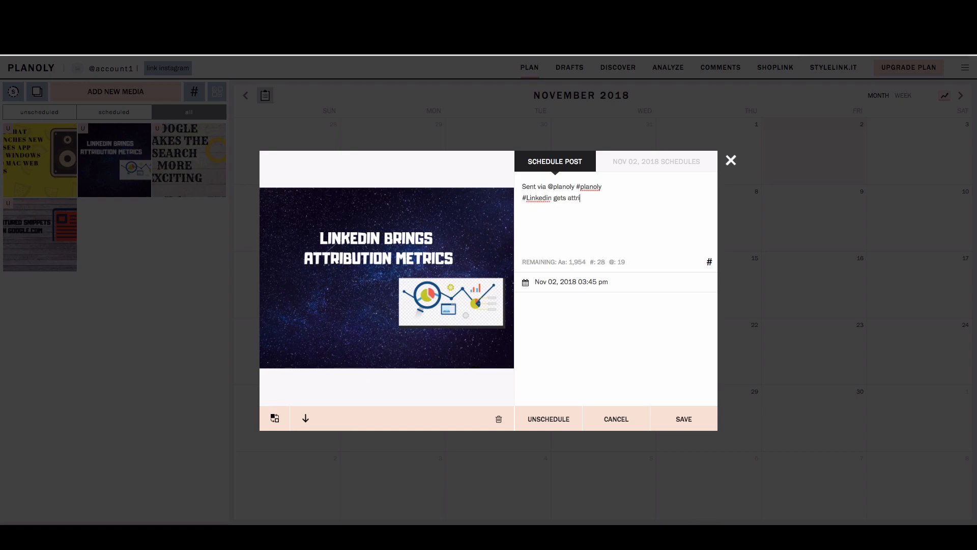
pyautogui.write('bution tools now. Handle them from Google Cam')
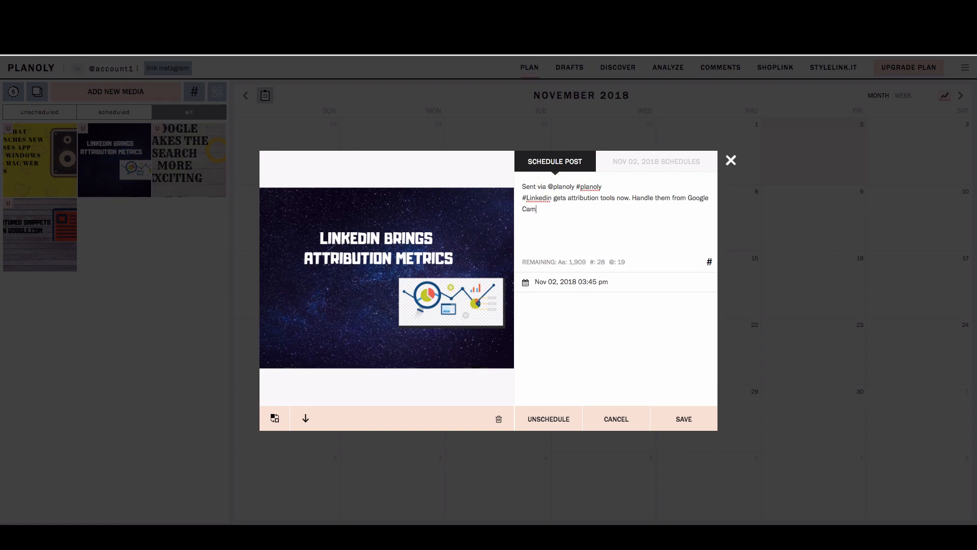
pyautogui.write('paign Manager (formerly Double CLick). All metrics at one place now.')
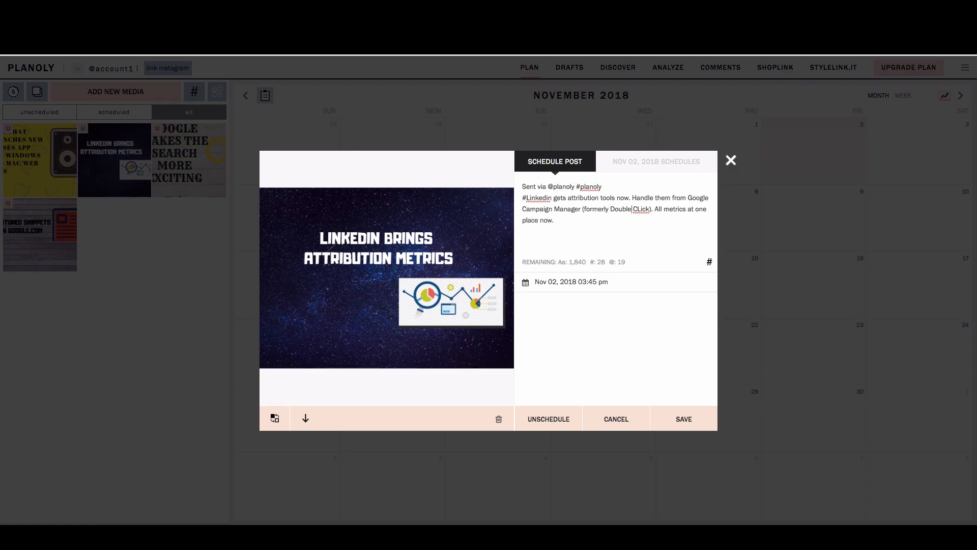
# Step: Correct "Double CLick" to "Doubleclick" in the LinkedIn post's caption
pyautogui.press('BackSpace')
pyautogui.press('Right')
pyautogui.press('BackSpace')
pyautogui.write('c')
pyautogui.press('BackSpace')
pyautogui.write('l')
pyautogui.press('Down')
# Step: Add #digitalmarketing on a new line of the caption and check the hashtag groups without creating one
pyautogui.write('#digitalmarketing')
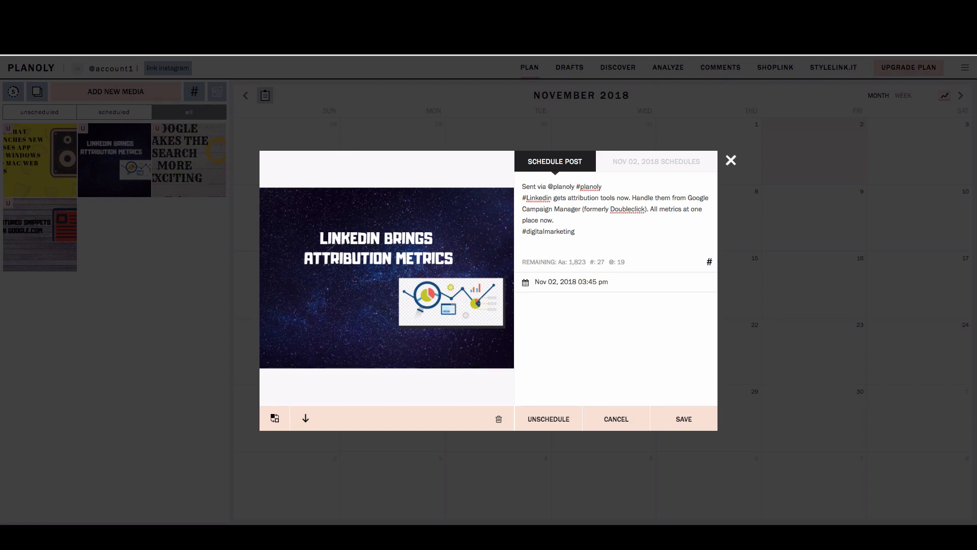
pyautogui.click(709, 261)
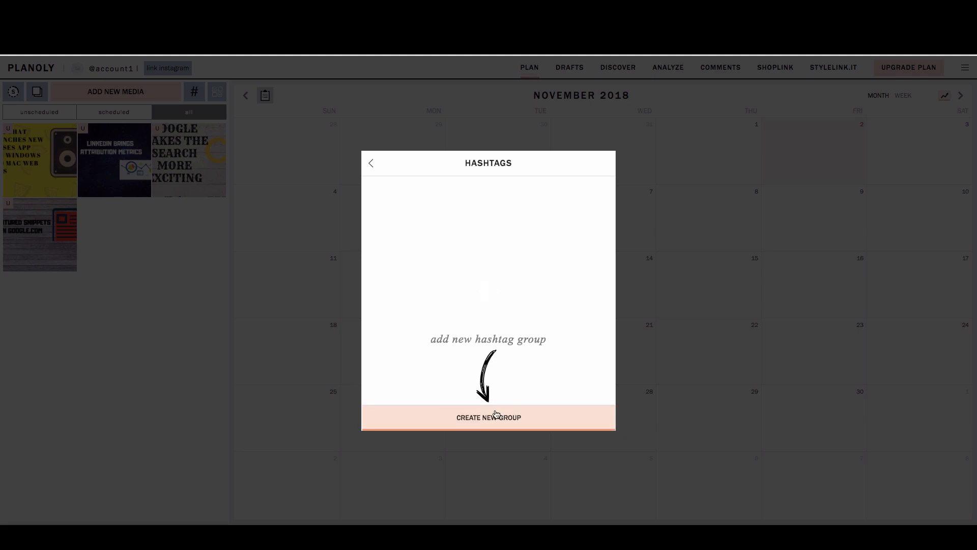
pyautogui.click(370, 166)
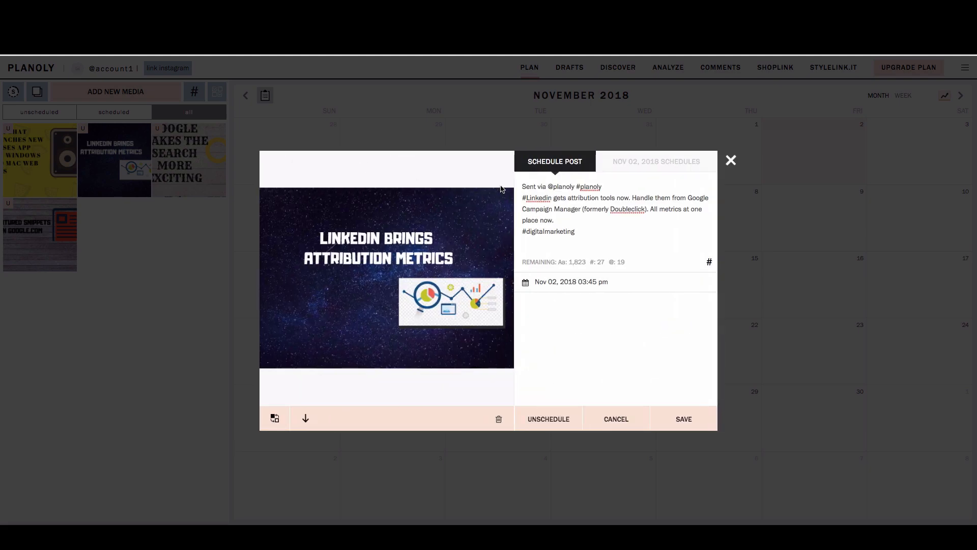
# Step: Add the hashtags #digitalmarketingtips #digitalmarketingupdates #digitalmarketing tricks #digitalmarketingupdates #digitalmarketingstrategy. to the caption and save the scheduled LinkedIn post
pyautogui.write('#f')
pyautogui.write('igitalmarketingtips')
pyautogui.write('#digital')
pyautogui.press('BackSpace')
pyautogui.write('marketingupdates #digitalmarketi')
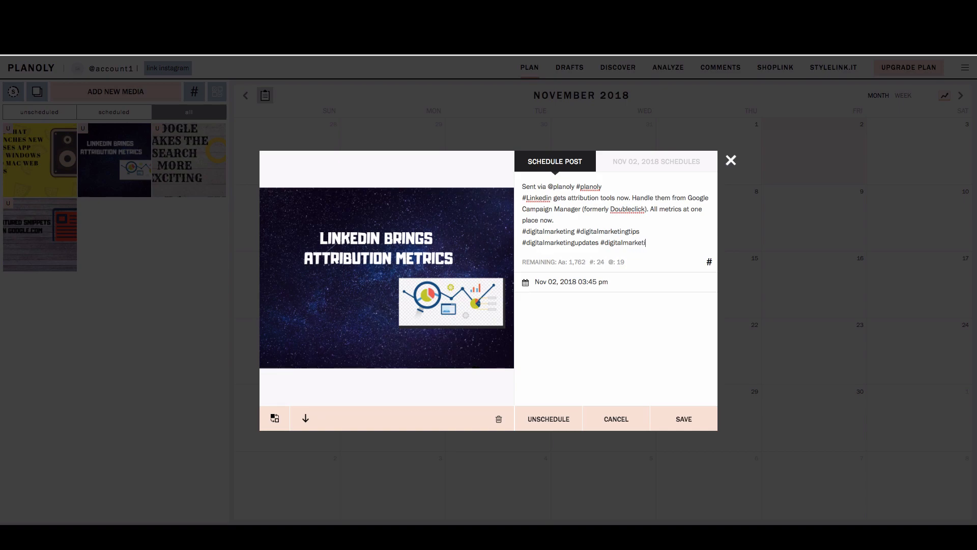
pyautogui.write('ng tricks #digitalmarket')
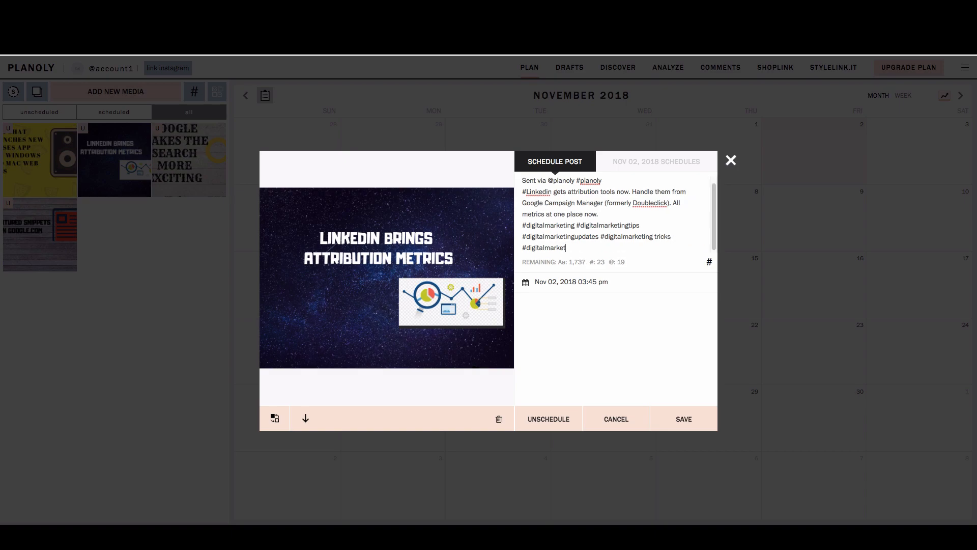
pyautogui.write('ingupdates #digitalmaerketingstreate')
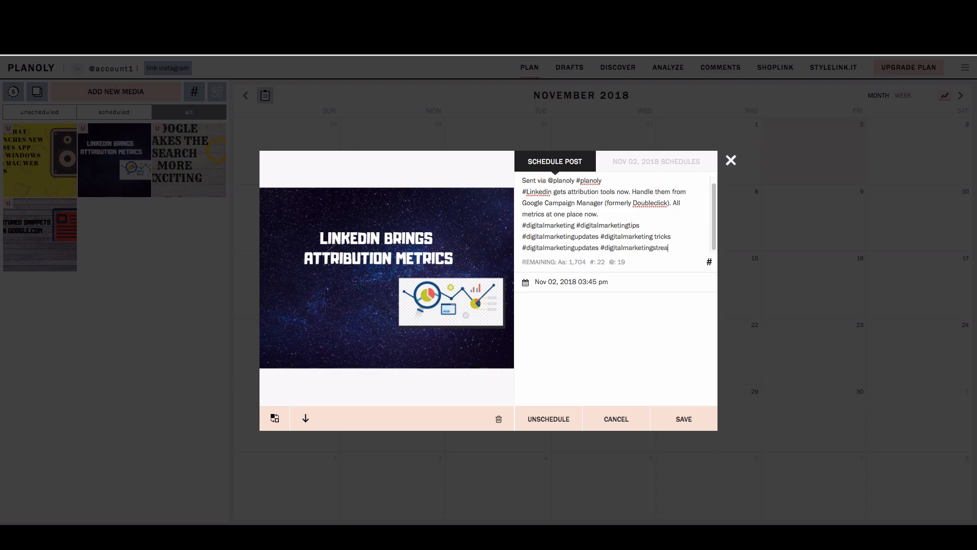
pyautogui.press('BackSpace')
pyautogui.press('BackSpace')
pyautogui.press('BackSpace')
pyautogui.press('BackSpace')
pyautogui.write('ategy.')
pyautogui.click(677, 418)
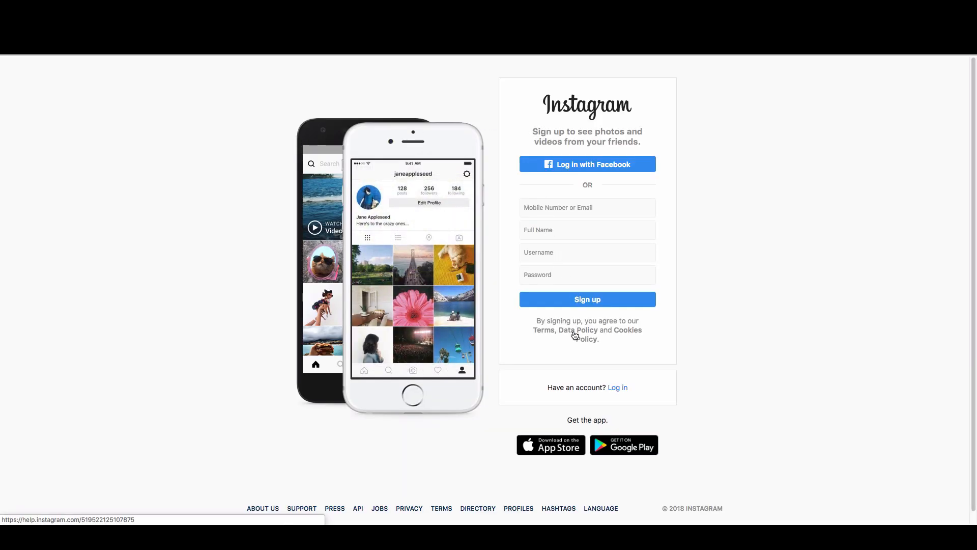
# Step: Switch to Instagram's login page and try to log in with a saved username and the account password
pyautogui.click(622, 388)
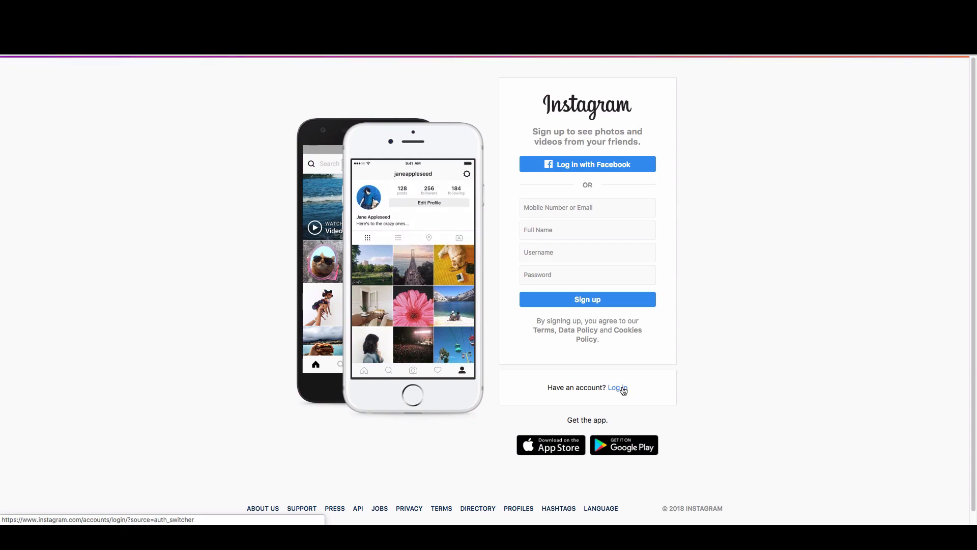
pyautogui.click(516, 173)
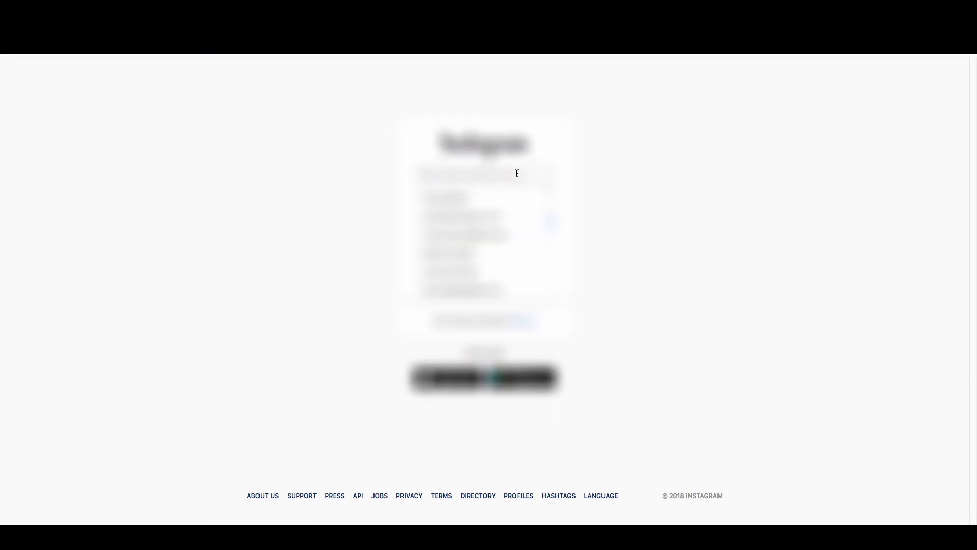
pyautogui.click(504, 198)
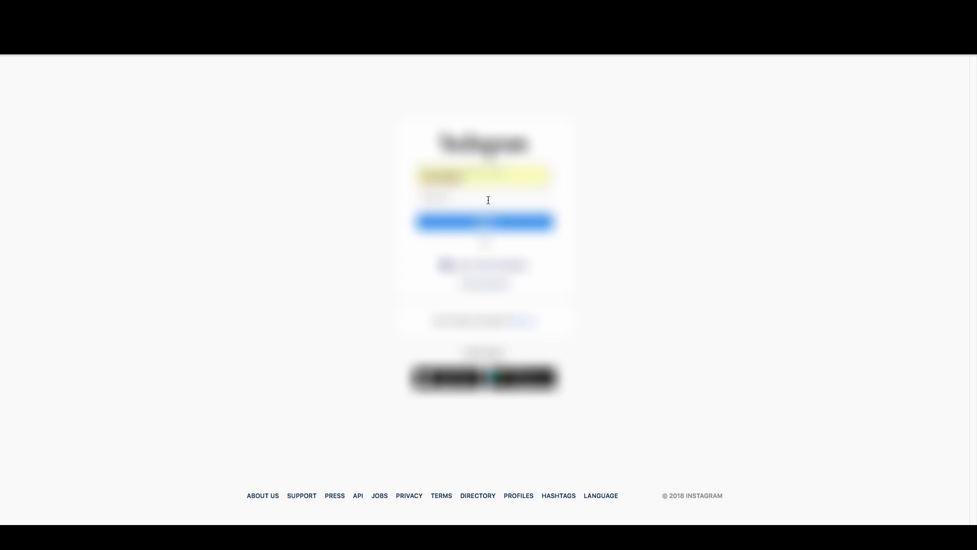
pyautogui.write('•')
pyautogui.press('Return')
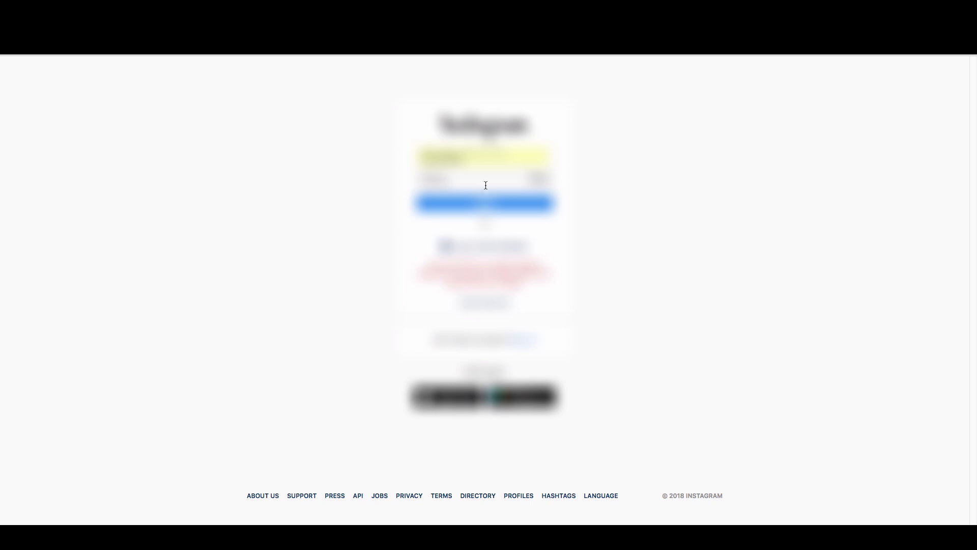
# Step: Re-enter the Instagram username and account password, log in, and open the account's own profile
pyautogui.hotkey('shift', 'Tab')
pyautogui.write('i')
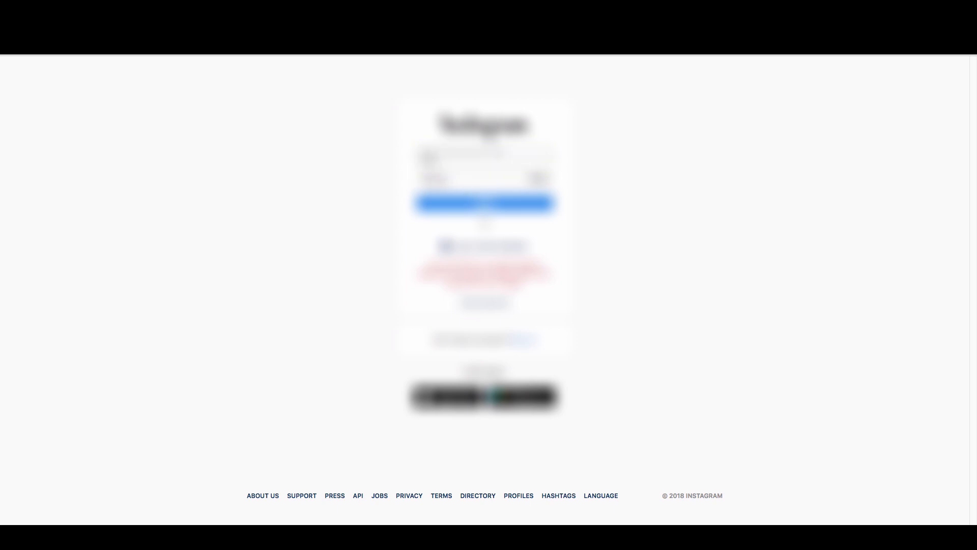
pyautogui.write('ing')
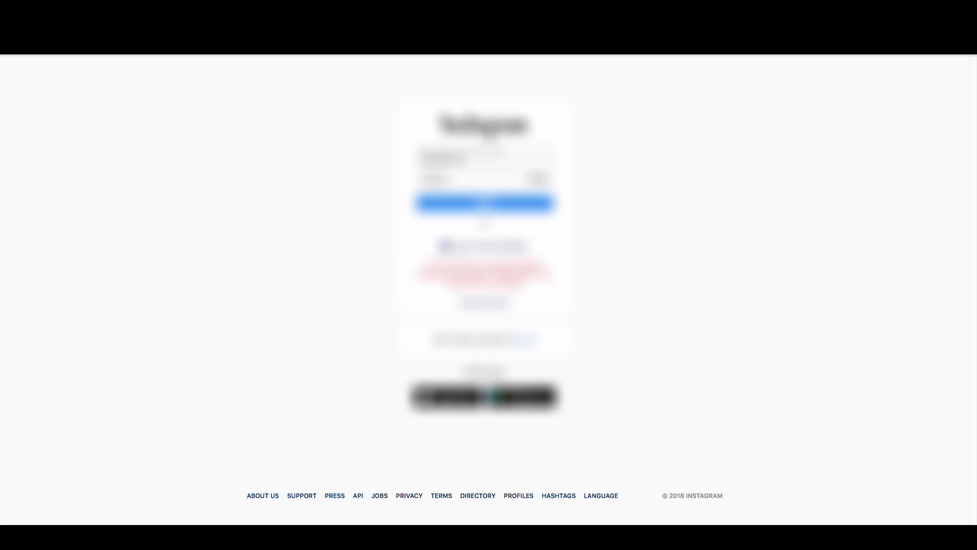
pyautogui.press('Tab')
pyautogui.write('•')
pyautogui.click(462, 207)
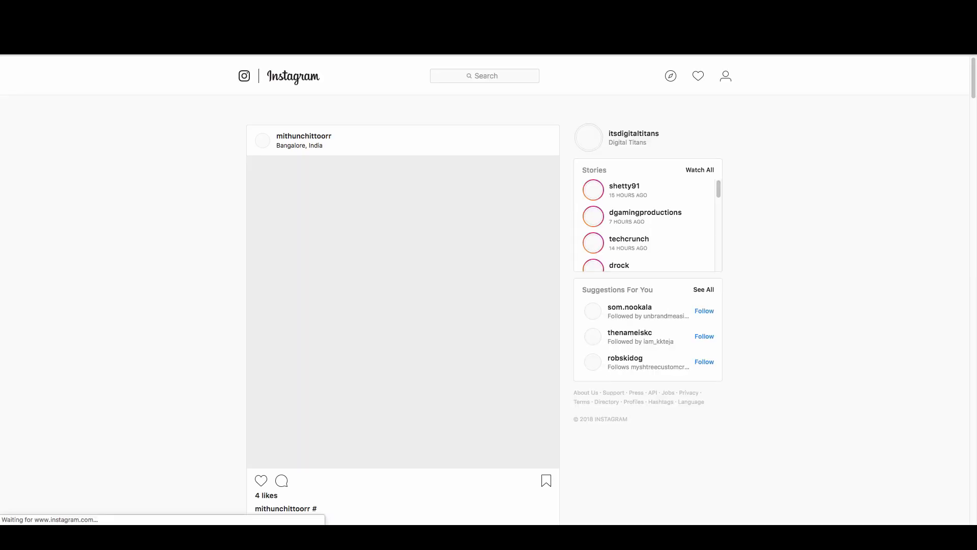
pyautogui.click(624, 132)
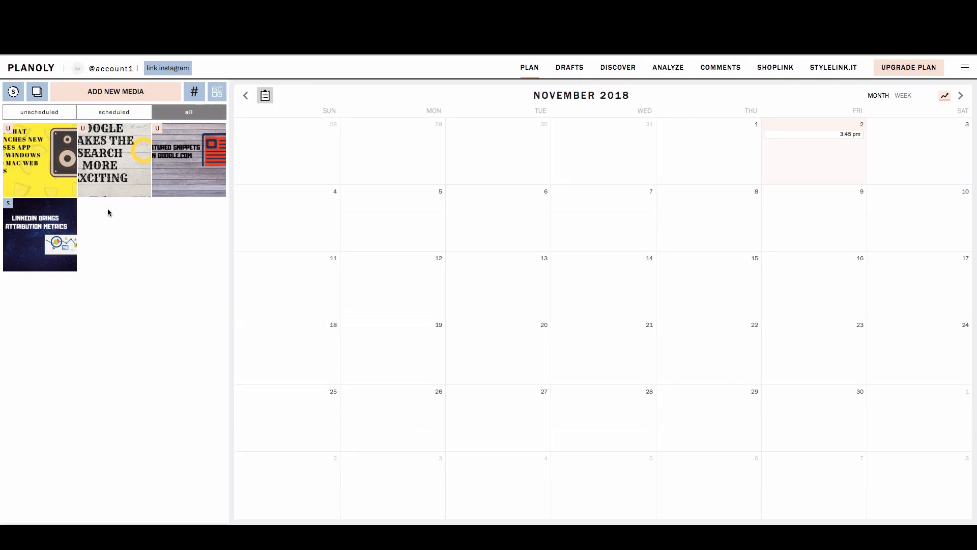
# Step: Place the featured snippets image on November 2 and start its caption on a new paragraph: "This will change the SEO/PPC game. All businesses would"
pyautogui.moveTo(183, 170); pyautogui.dragTo(810, 166)
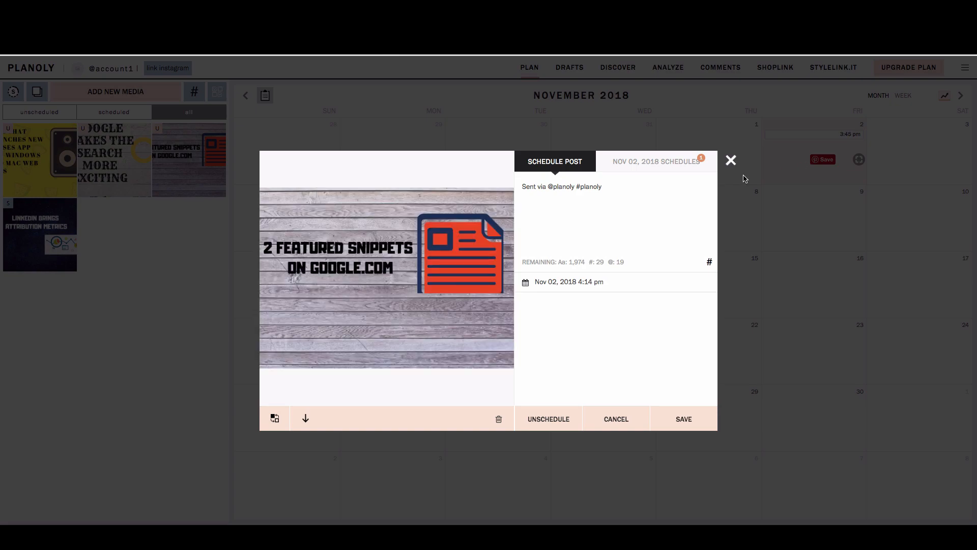
pyautogui.click(585, 213)
pyautogui.press('Return')
pyautogui.press('Return')
pyautogui.write('This will change the S')
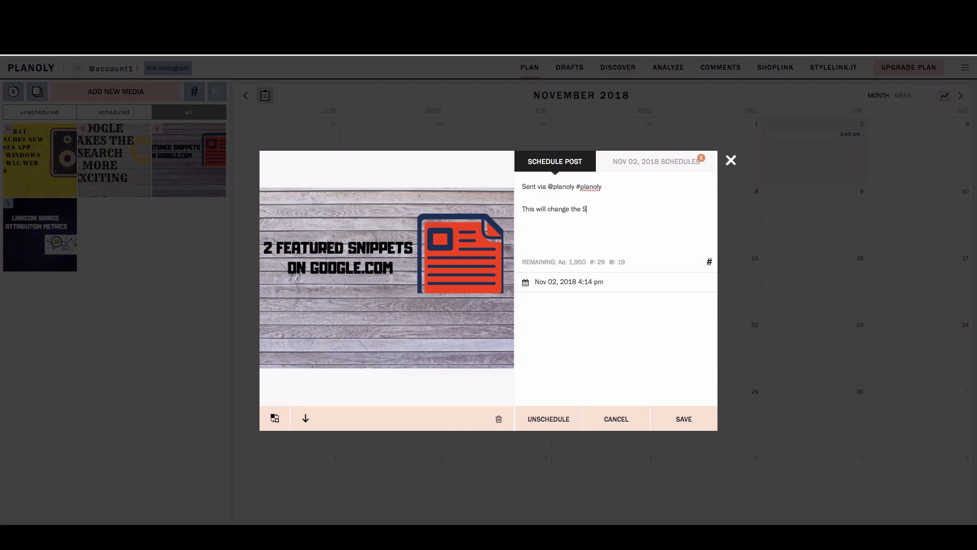
pyautogui.write('EO/PPC game. All asbusinesses would as')
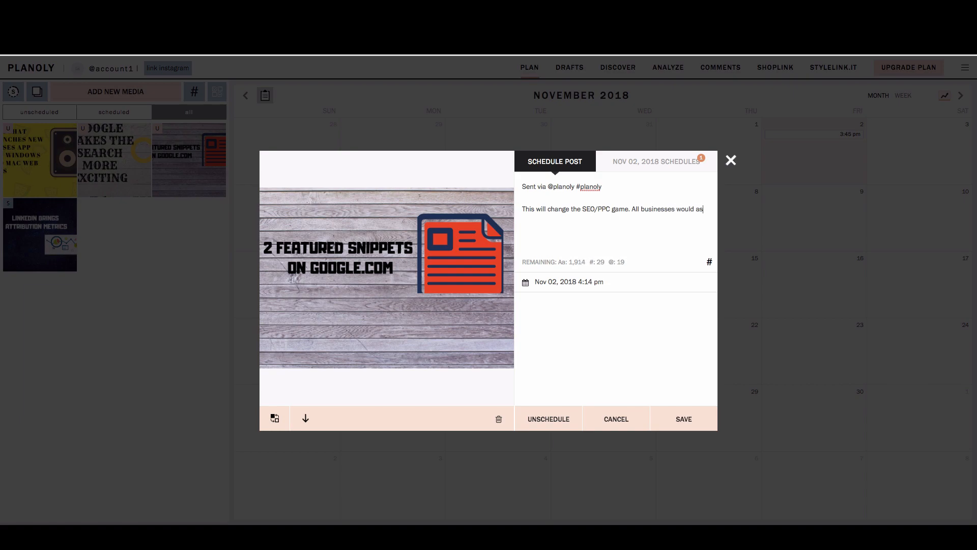
# Step: Continue the caption with "aspire to get a featured listing for the business. Now #Google shows 2 featured snippets. Interesting. Isn't it?"
pyautogui.write('pire to get a featured listing for the busines')
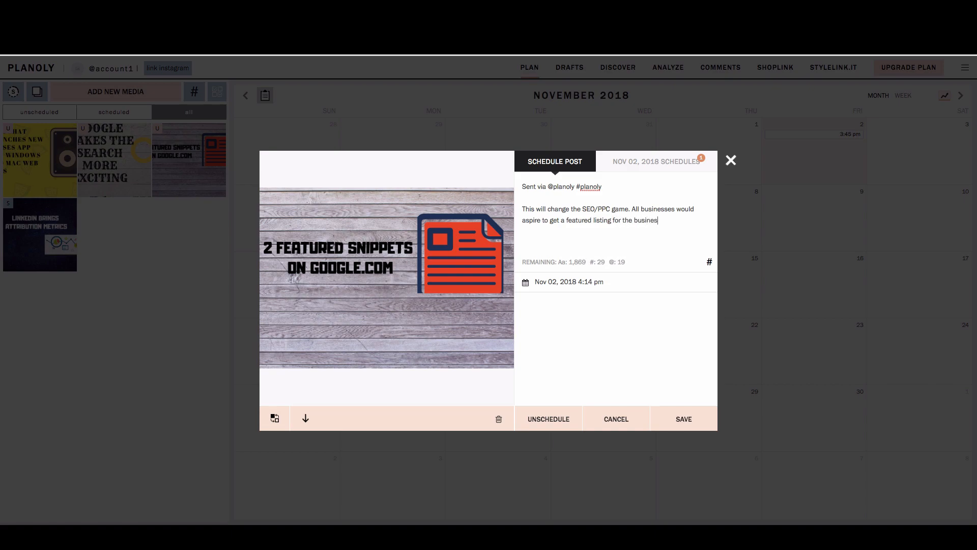
pyautogui.write("s. Now #Google shows 2 featured snippets. Interesting. Isn't it?")
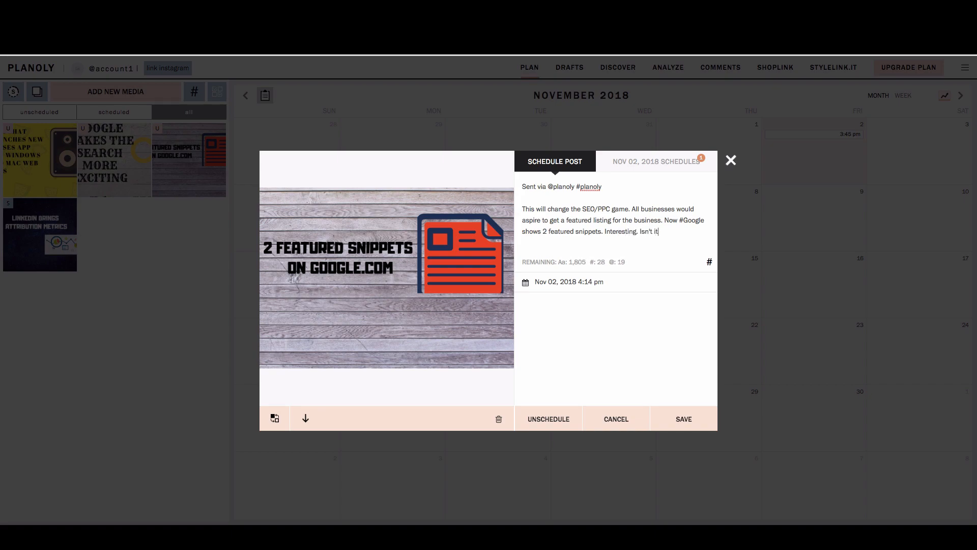
# Step: Add the hashtags #google #GooglePPC #PPC #adwords #googleads #ppcadvertising below the caption text
pyautogui.press('Return')
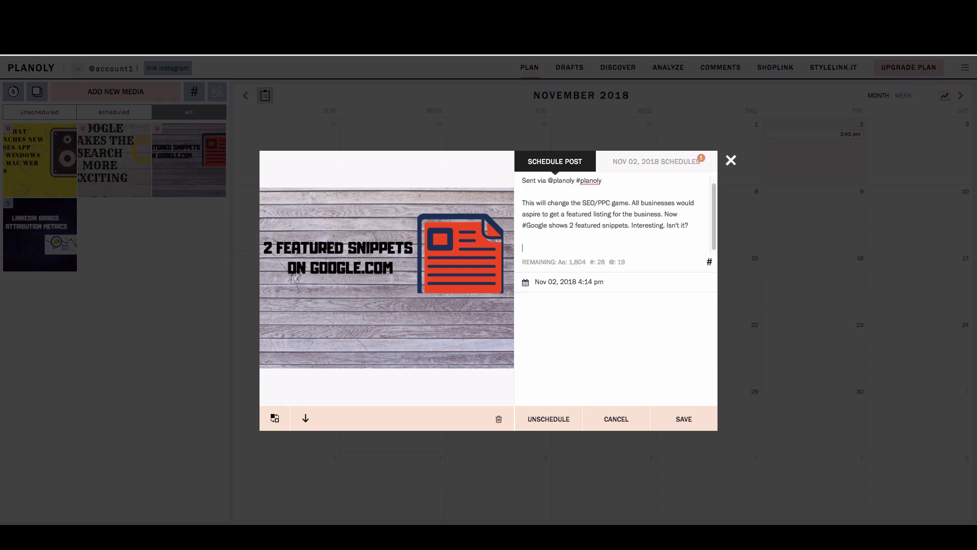
pyautogui.write('#google #GooglePPC #')
pyautogui.write('PPC #adwords #googleads #ppcadvertising')
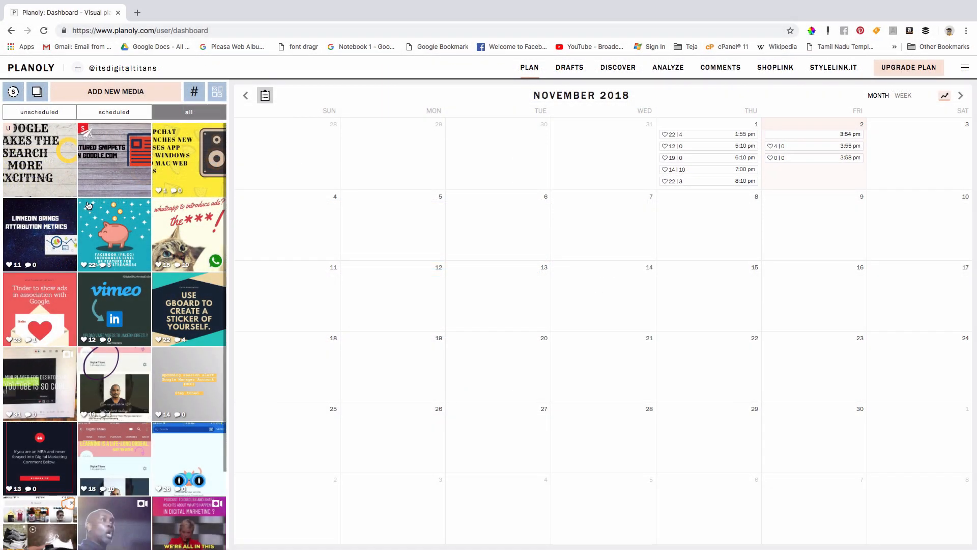
# Step: Open the account's profile page, examine the profile, managed Instagram accounts and users sections, and return to the dashboard
pyautogui.scroll(-3, 106, 262)
pyautogui.scroll(3, 106, 262)
pyautogui.moveTo(950, 24)
pyautogui.click(964, 70)
pyautogui.click(904, 105)
pyautogui.scroll(-2, 356, 305)
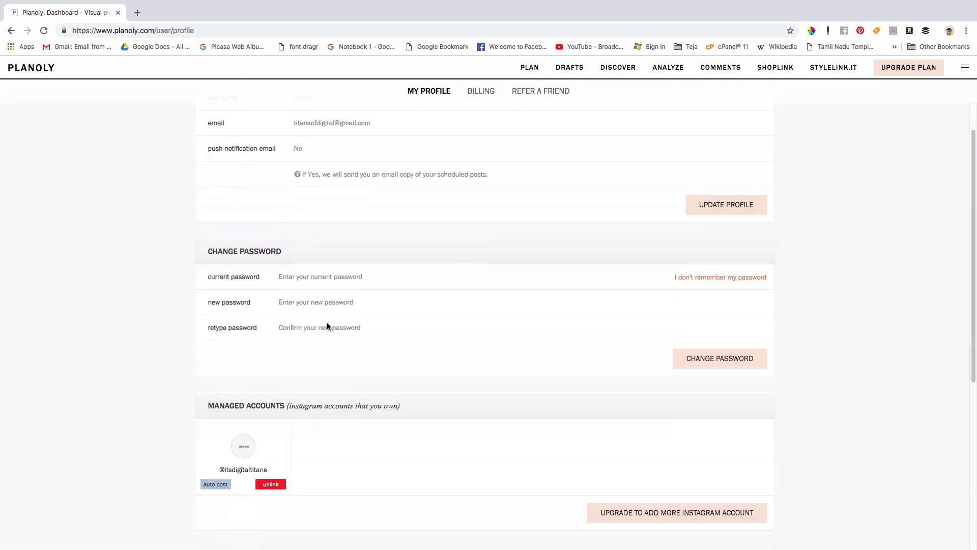
pyautogui.scroll(-5, 327, 322)
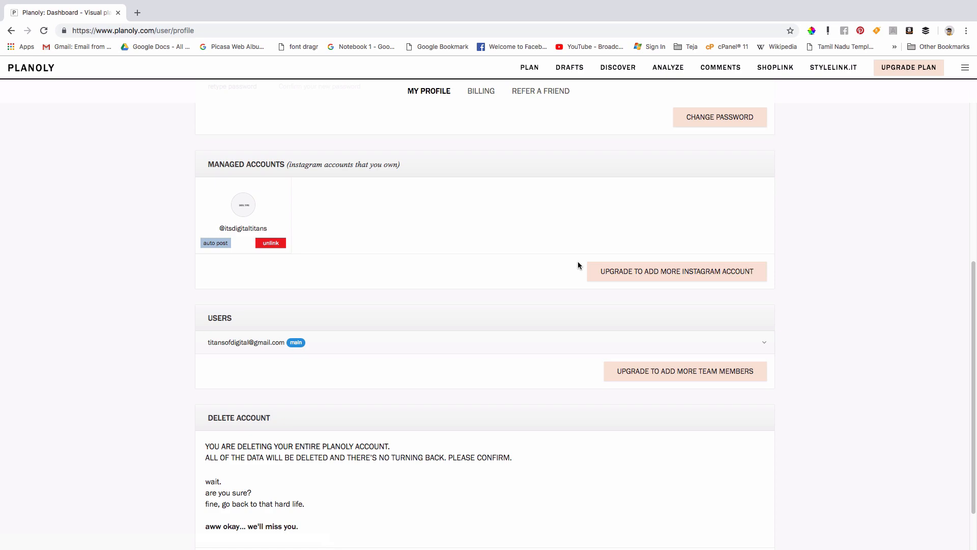
pyautogui.scroll(3, 578, 261)
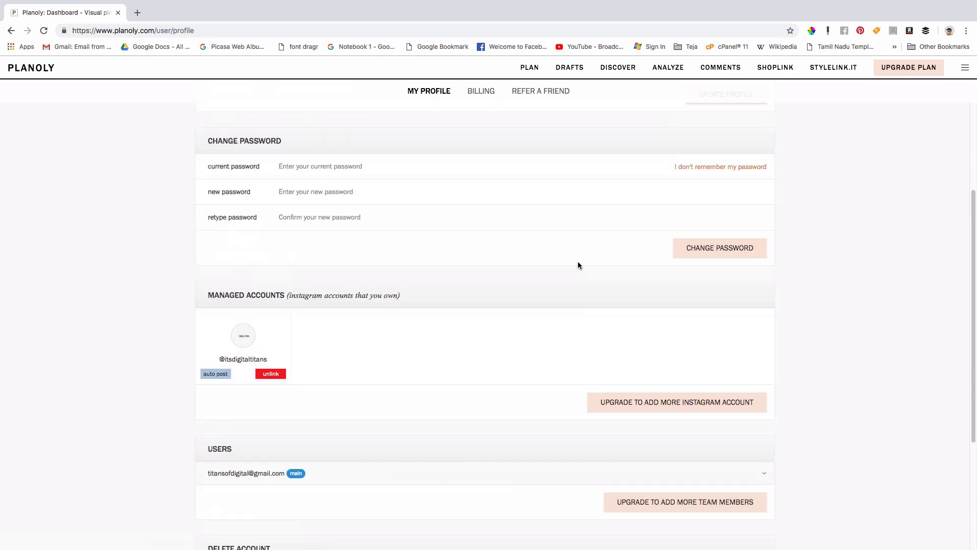
pyautogui.scroll(5, 578, 261)
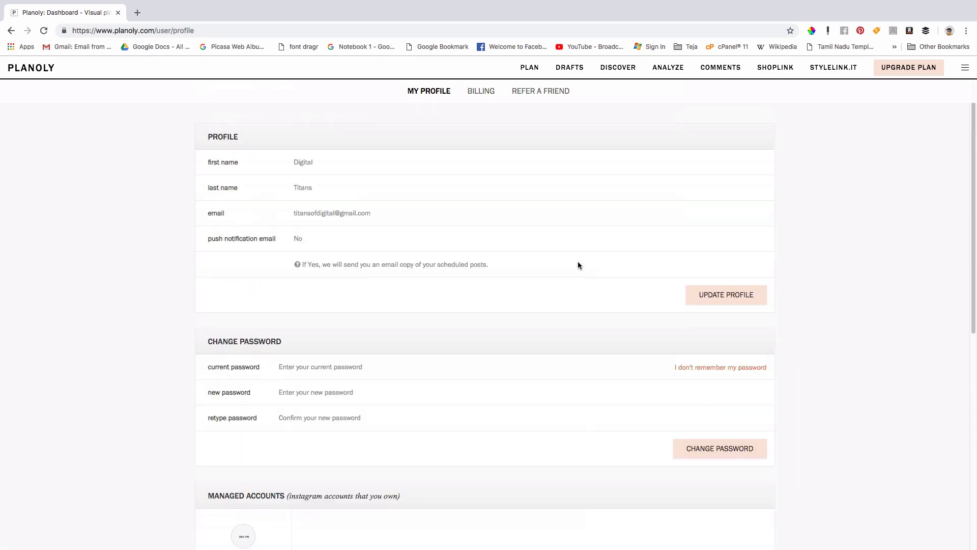
pyautogui.scroll(-9, 578, 261)
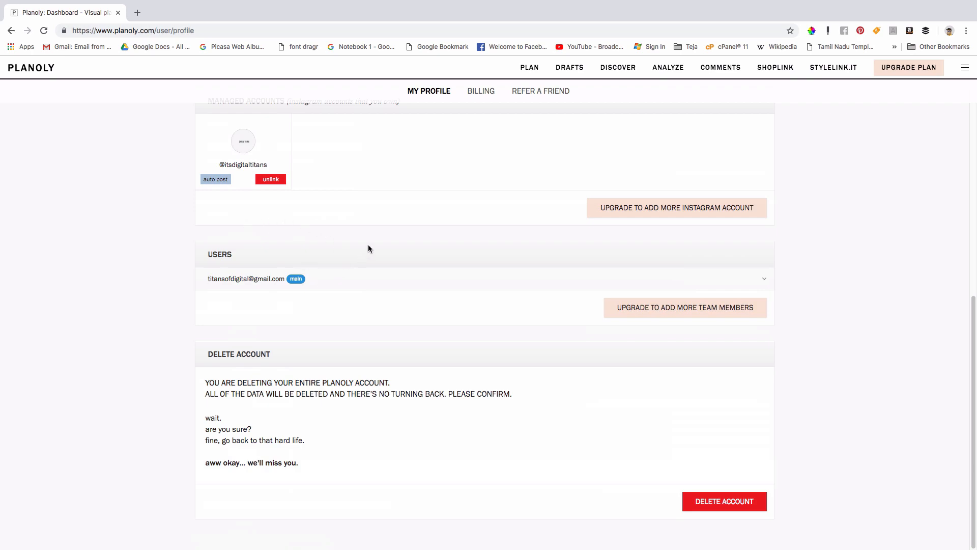
pyautogui.scroll(9, 376, 236)
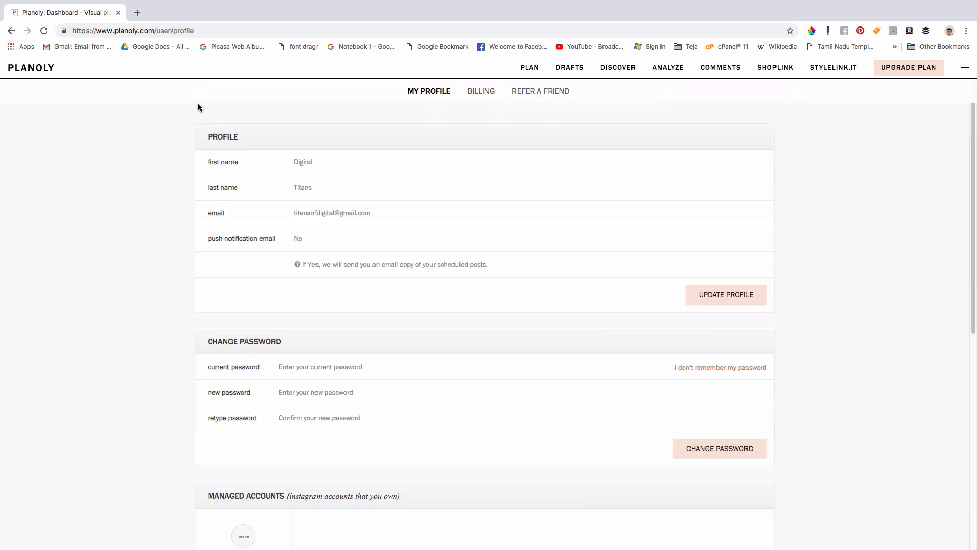
pyautogui.click(424, 92)
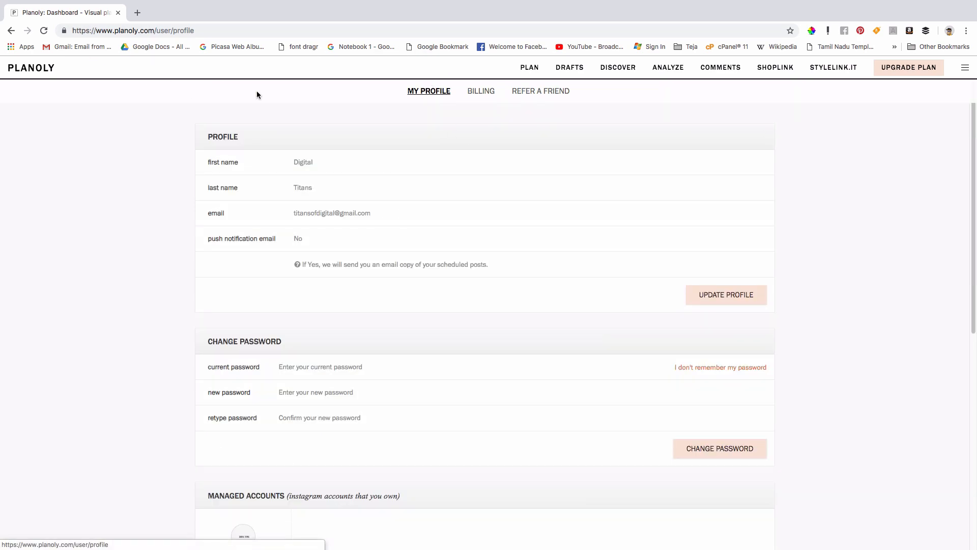
pyautogui.click(15, 71)
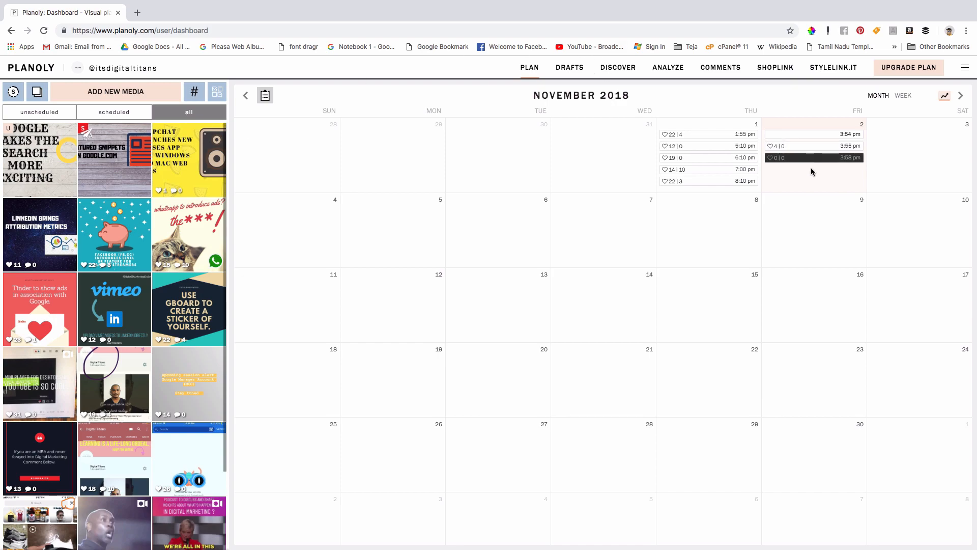
# Step: Open the 3:54 pm post on November 2, check that day's schedules, and show the post's scheduling details
pyautogui.click(833, 134)
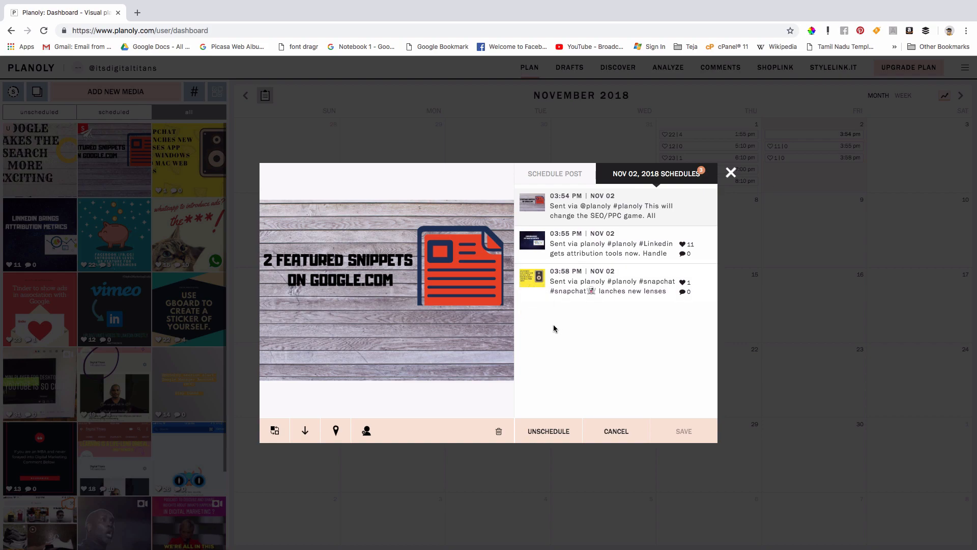
pyautogui.doubleClick(622, 206)
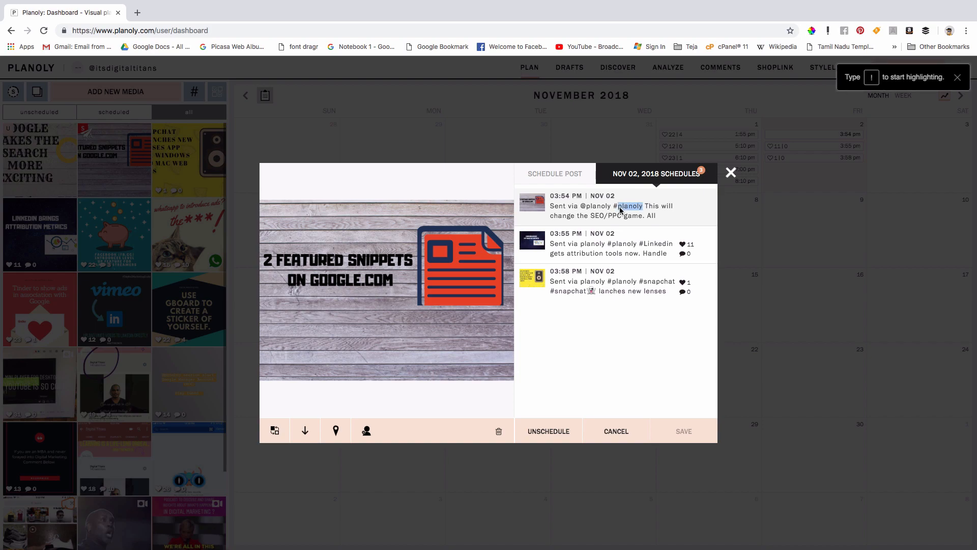
pyautogui.click(590, 223)
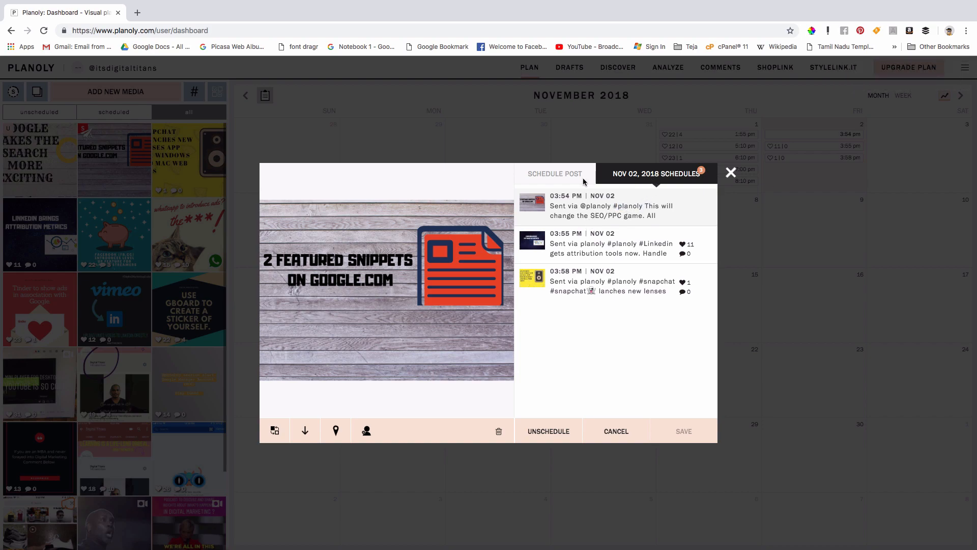
pyautogui.click(533, 178)
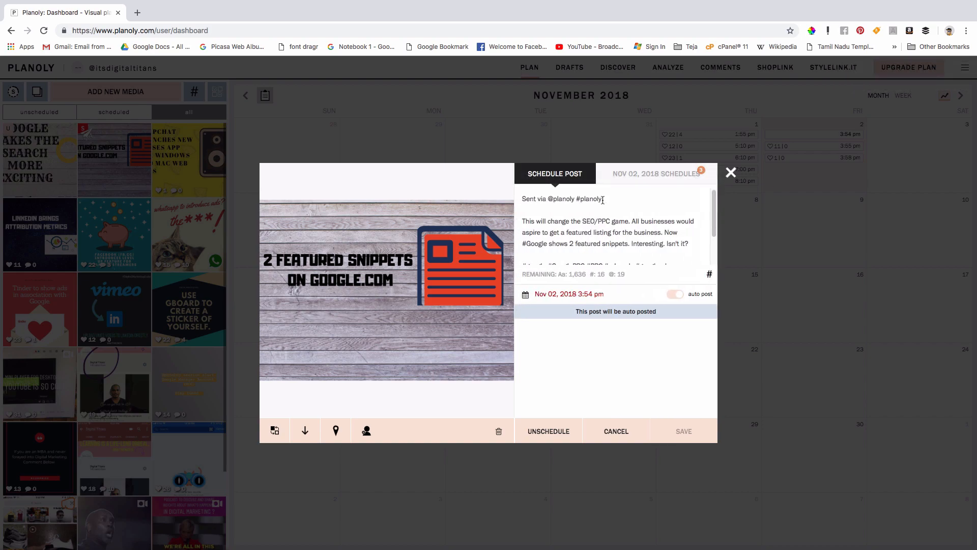
# Step: Set the featured snippets post's time on Nov 02, 2018 to 8:03 pm
pyautogui.click(592, 294)
pyautogui.moveTo(827, 2)
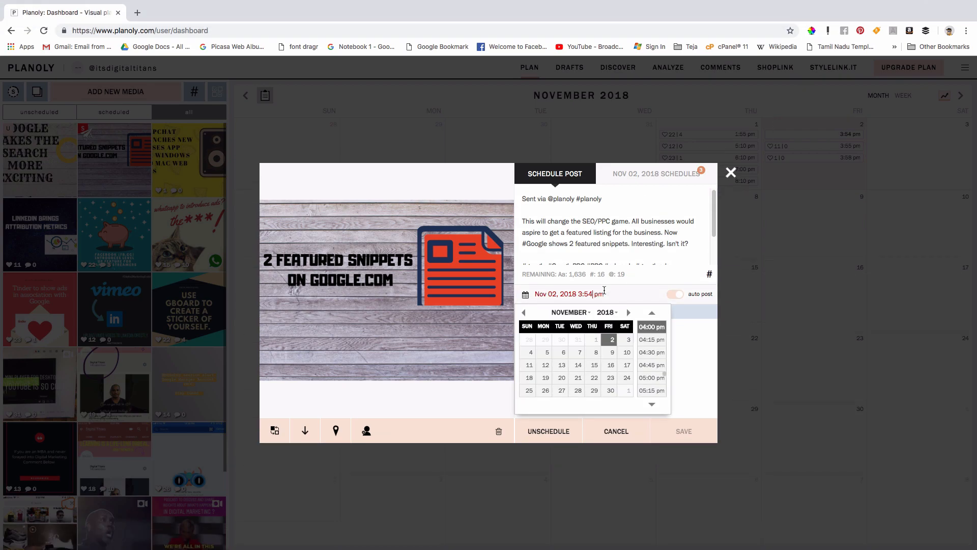
pyautogui.doubleClick(596, 294)
pyautogui.doubleClick(586, 291)
pyautogui.write('03')
pyautogui.click(583, 295)
pyautogui.press('BackSpace')
pyautogui.write('8:0')
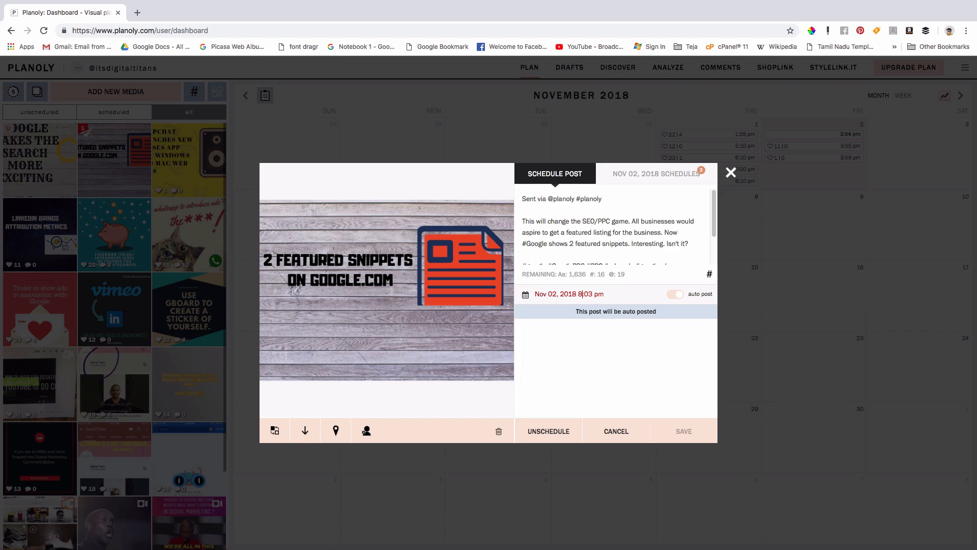
# Step: Toggle the auto post option of the featured snippets post and save its schedule
pyautogui.click(675, 296)
pyautogui.click(673, 297)
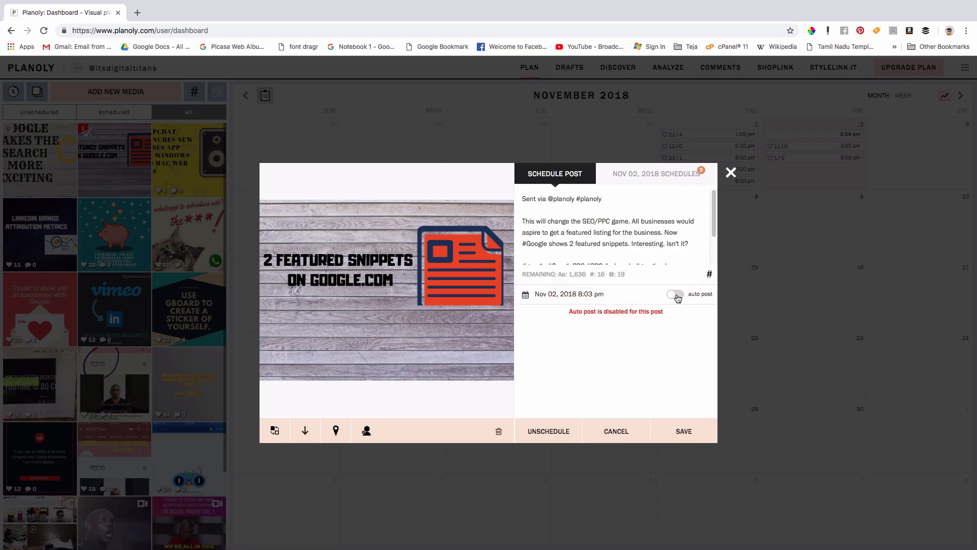
pyautogui.click(684, 430)
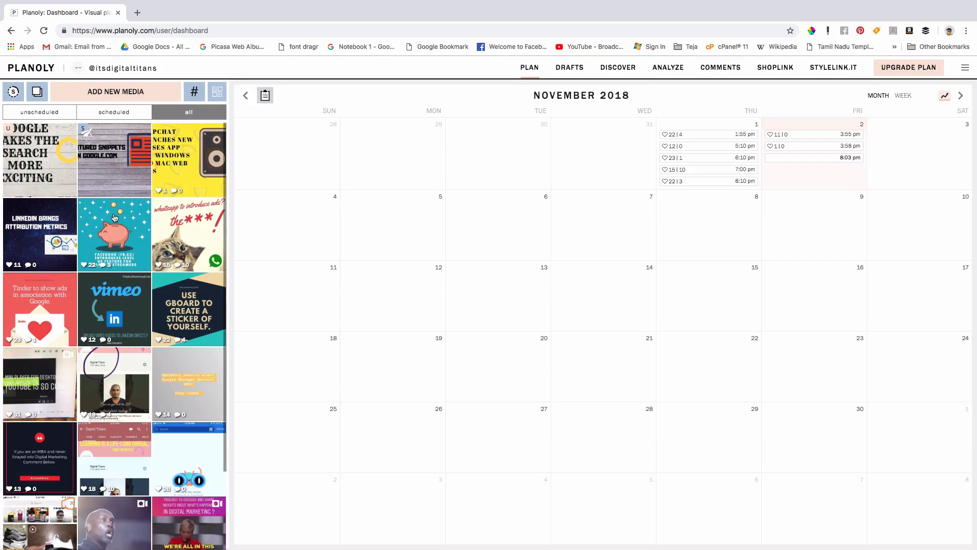
# Step: Open the already published Tinder ads post, review its schedule list, caption and hashtags, and close it
pyautogui.moveTo(102, 175)
pyautogui.click(38, 292)
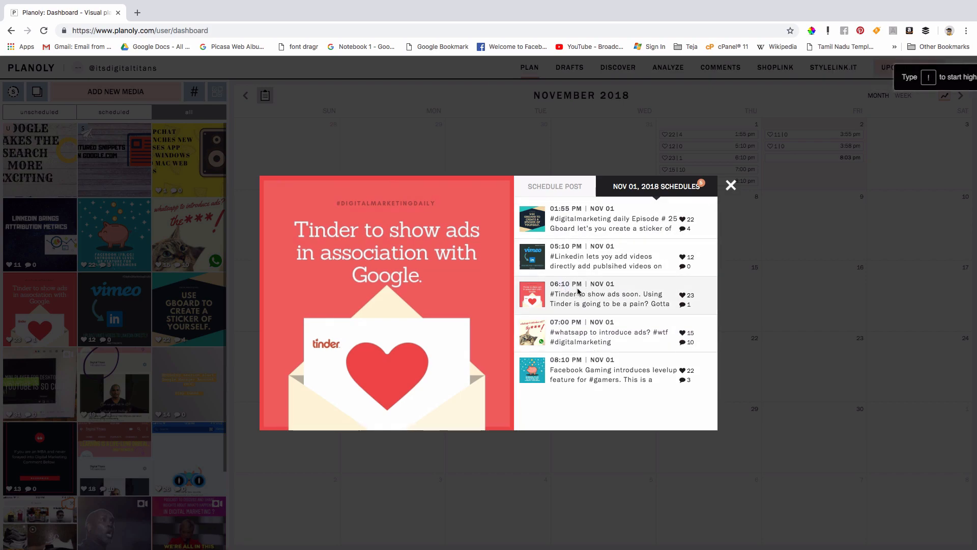
pyautogui.click(556, 192)
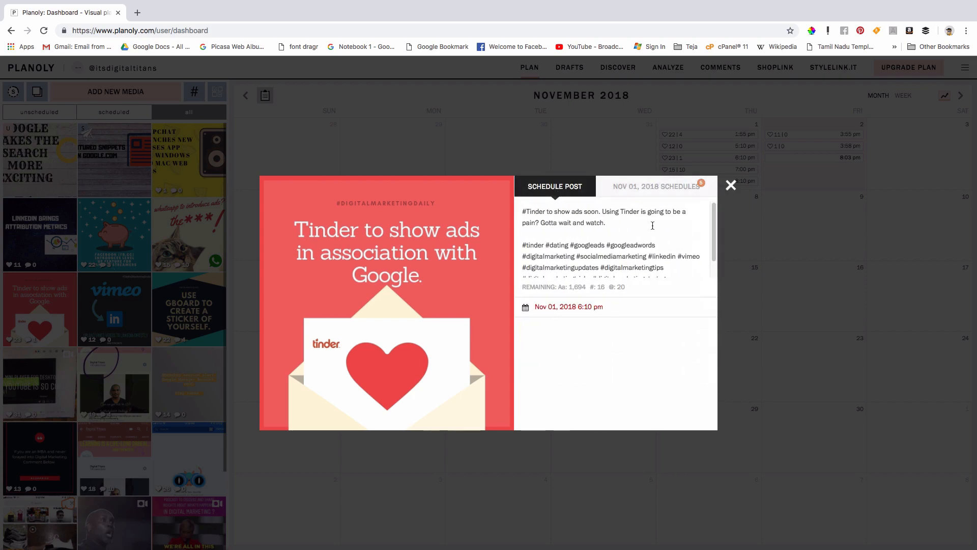
pyautogui.click(731, 185)
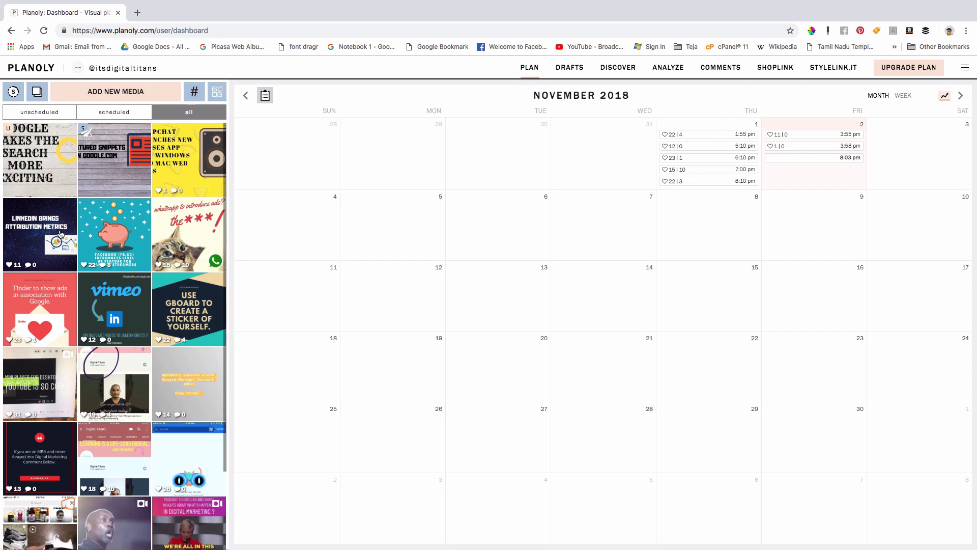
# Step: Upload the Tinder ads image from the computer's Downloads folder as new media
pyautogui.click(128, 93)
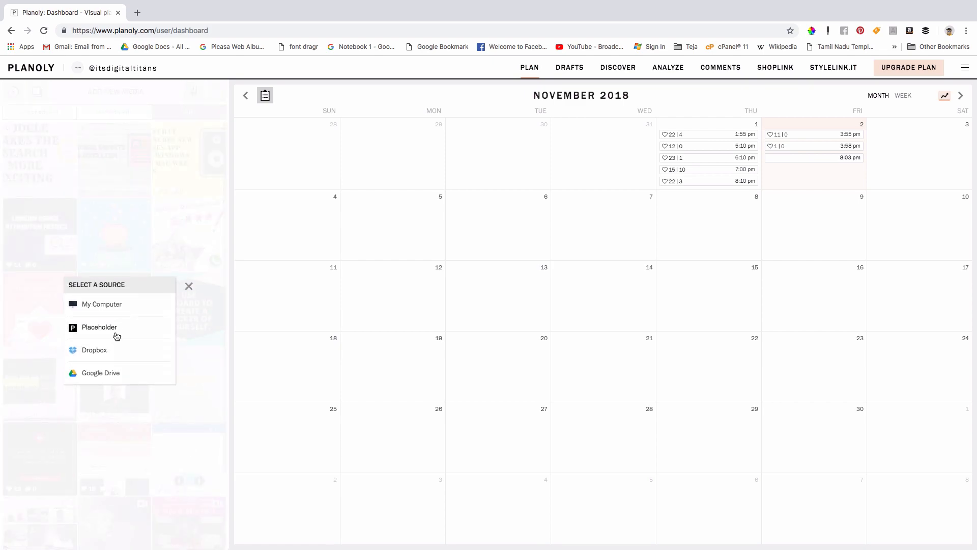
pyautogui.click(113, 305)
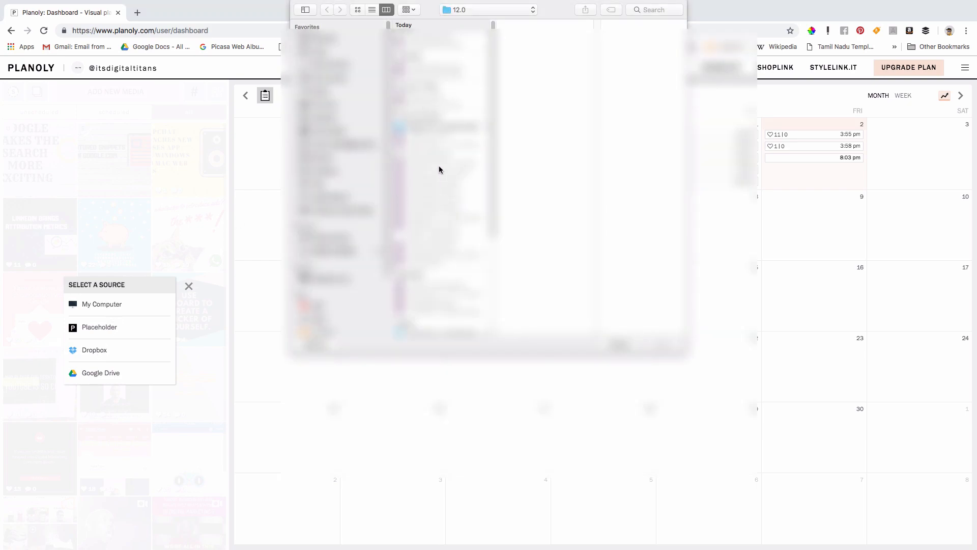
pyautogui.click(339, 128)
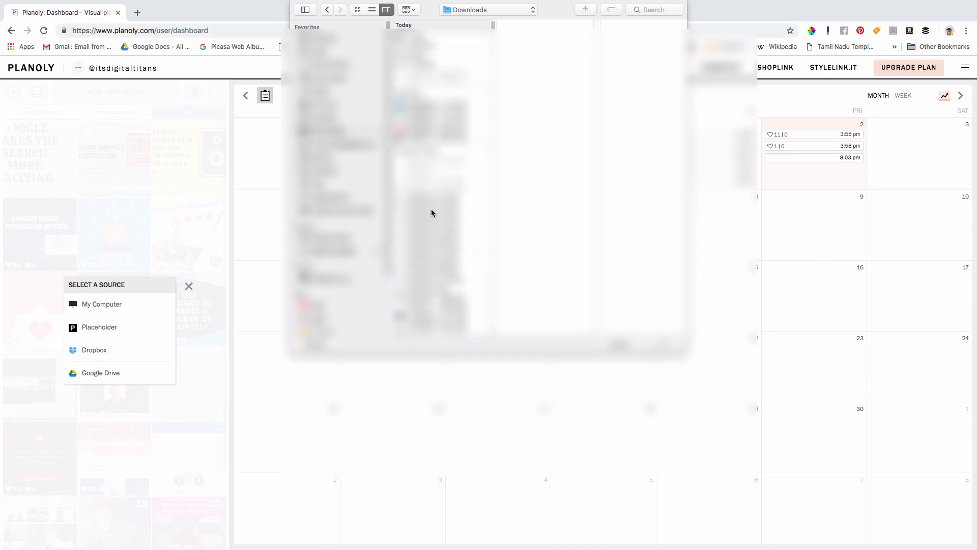
pyautogui.click(438, 111)
pyautogui.click(435, 121)
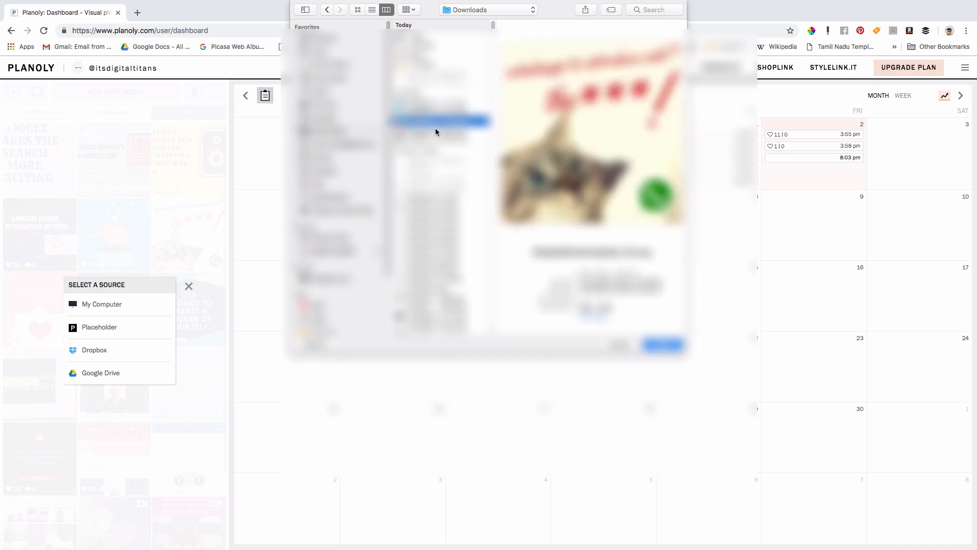
pyautogui.click(435, 129)
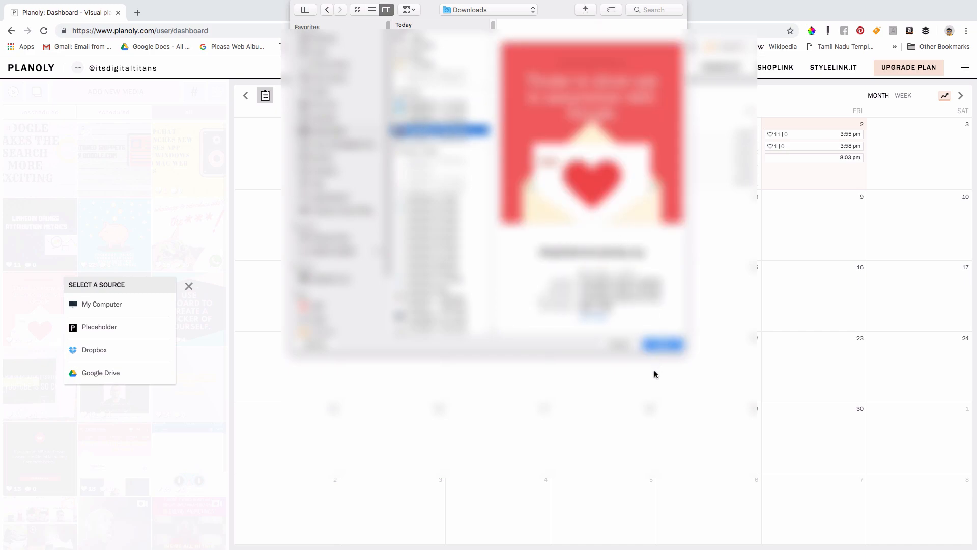
pyautogui.click(656, 346)
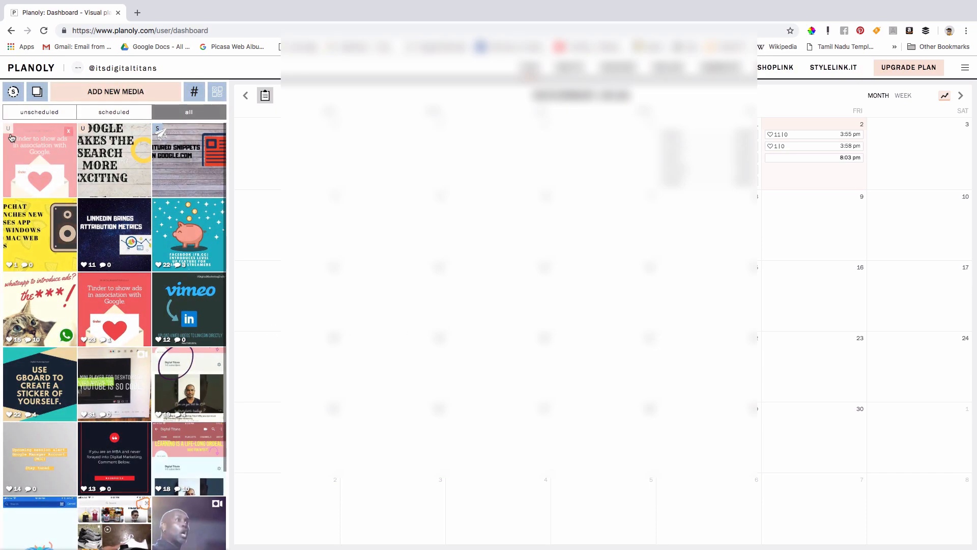
# Step: Place the Tinder ads image on Nov 02, 2018 and start its caption with "Posting again for all the lovers out therewho are" below the existing line
pyautogui.moveTo(27, 155); pyautogui.dragTo(830, 173)
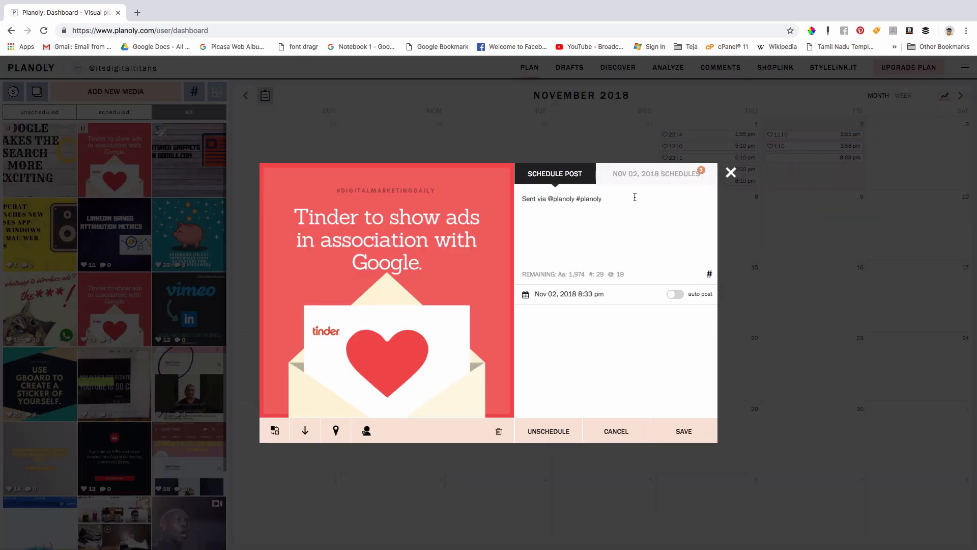
pyautogui.write('os')
pyautogui.write('over')
pyautogui.write('here')
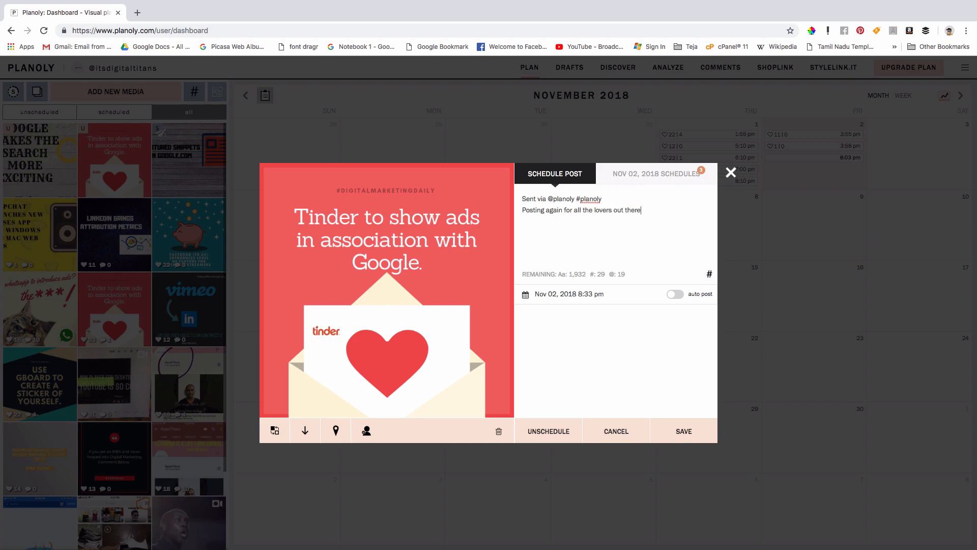
pyautogui.write('who are')
# Step: Replace the caption text after "Posting again for all the" with "people who are going on dates tjhis weekend."
pyautogui.hotkey('alt', 'shift', 'Left')
pyautogui.hotkey('alt', 'shift', 'Left')
pyautogui.hotkey('alt', 'shift', 'Left')
pyautogui.hotkey('alt', 'shift', 'Left')
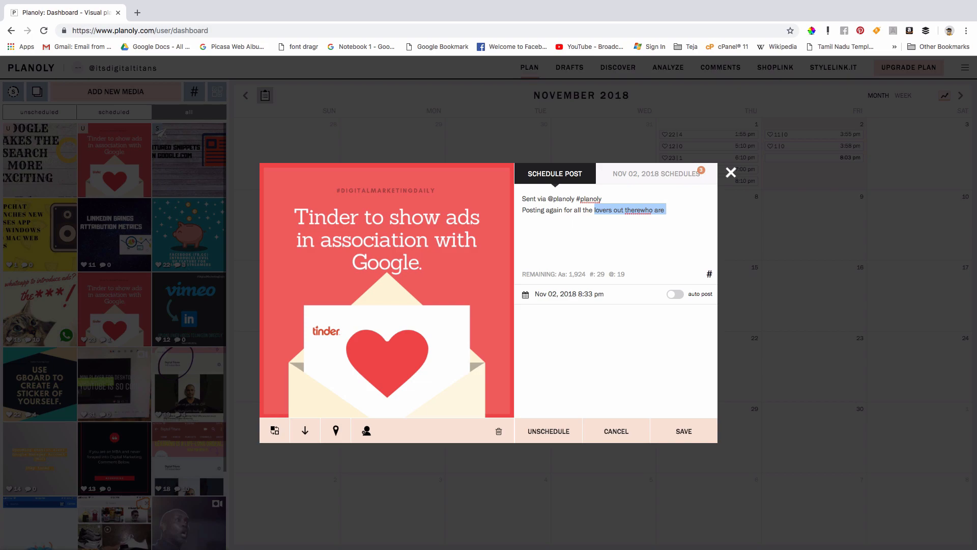
pyautogui.write('people wjh')
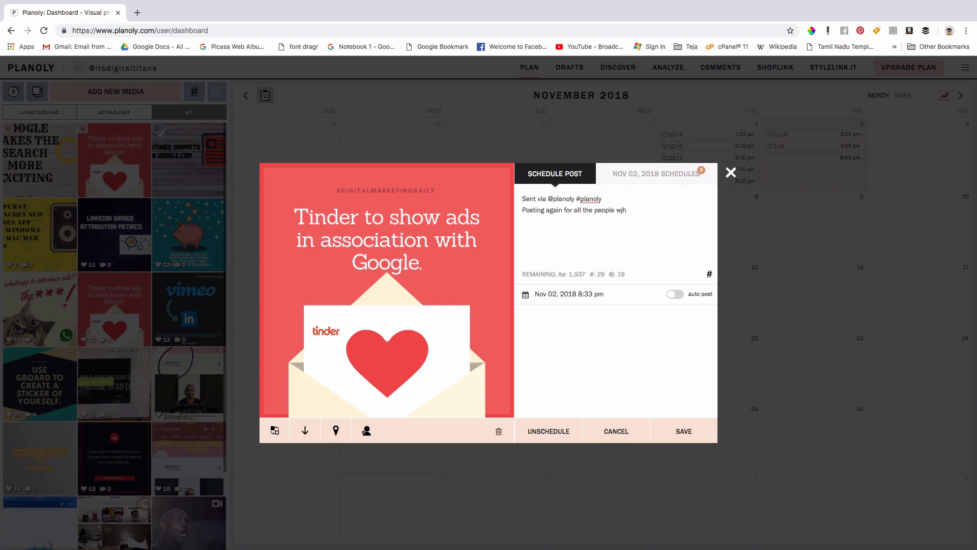
pyautogui.write('ho w')
pyautogui.press('BackSpace')
pyautogui.press('BackSpace')
pyautogui.write('are going')
pyautogui.write(' on dates tjhis ')
pyautogui.write('weekend.')
# Step: Continue the caption with "Tinder soon is going to show ads. Make the mist of it before that happen :P"
pyautogui.write(' Tinder soo')
pyautogui.write('n s')
pyautogui.write(' going to show')
pyautogui.write(' ads')
pyautogui.write('. Make as')
pyautogui.write('he mis')
pyautogui.write('t o')
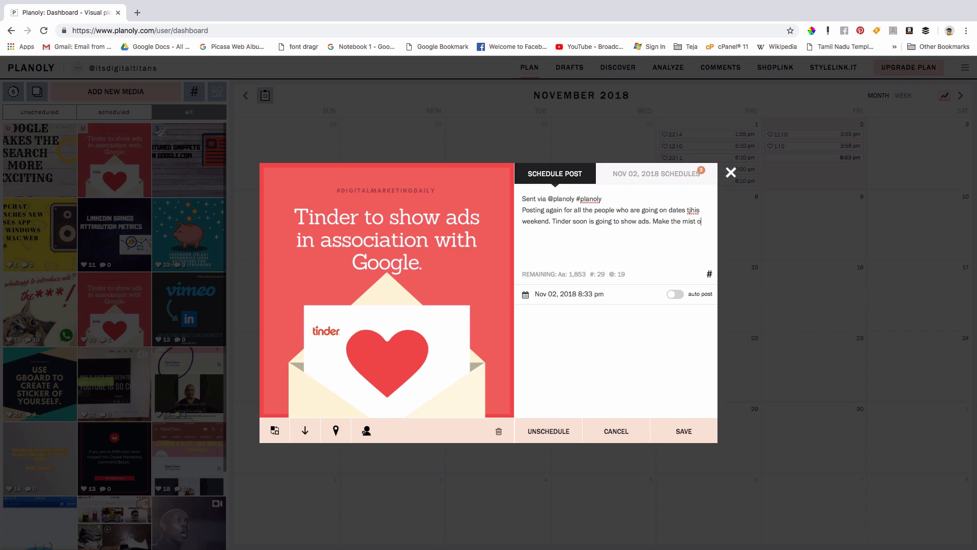
pyautogui.write('f it before that happen')
# Step: Add the hashtags #tinder and #tinderads below the Tinder ads post's caption text
pyautogui.write('#')
pyautogui.write('tinder')
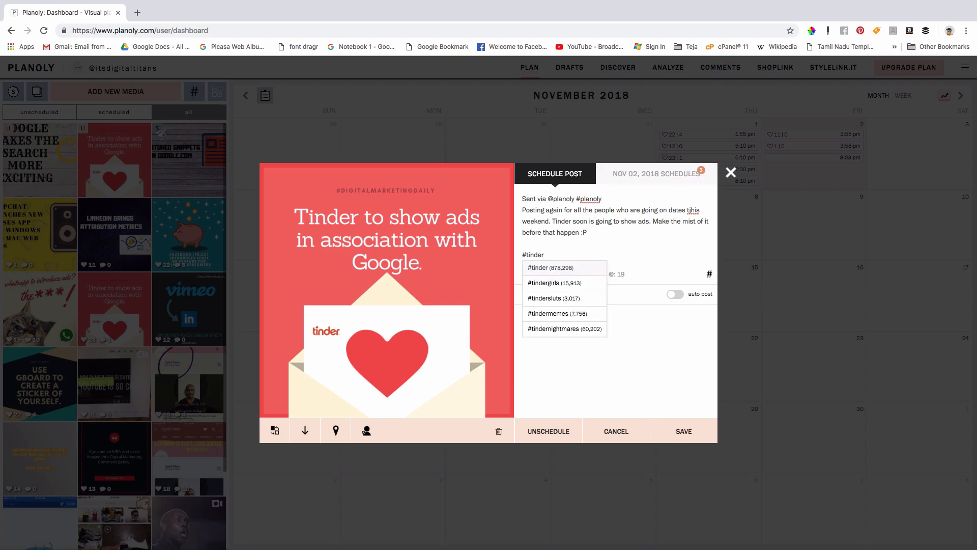
pyautogui.press('super+equal')
pyautogui.press('super+equal')
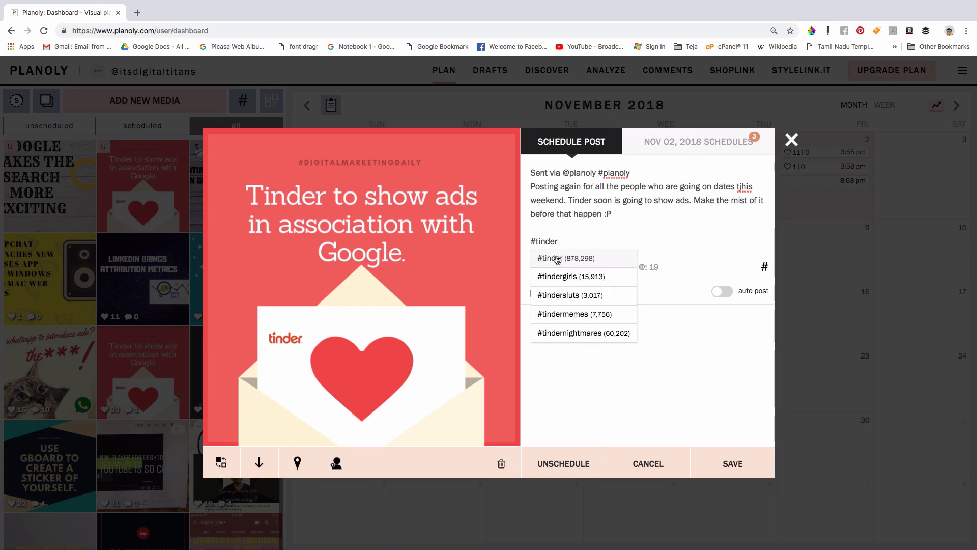
pyautogui.click(557, 258)
pyautogui.write('#tinderads')
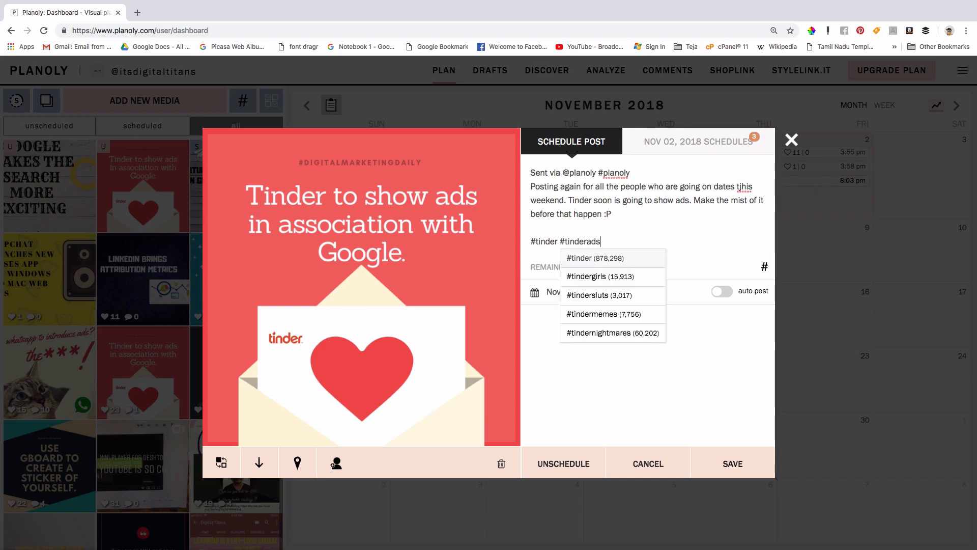
pyautogui.click(612, 259)
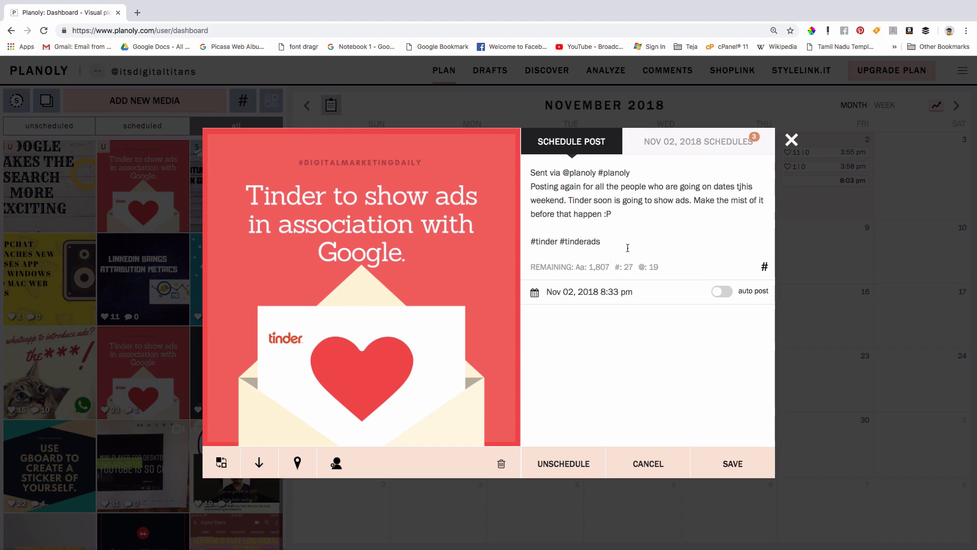
# Step: Append the hashtags #google and #googleads to the Tinder ads post's hashtag line
pyautogui.write('#google')
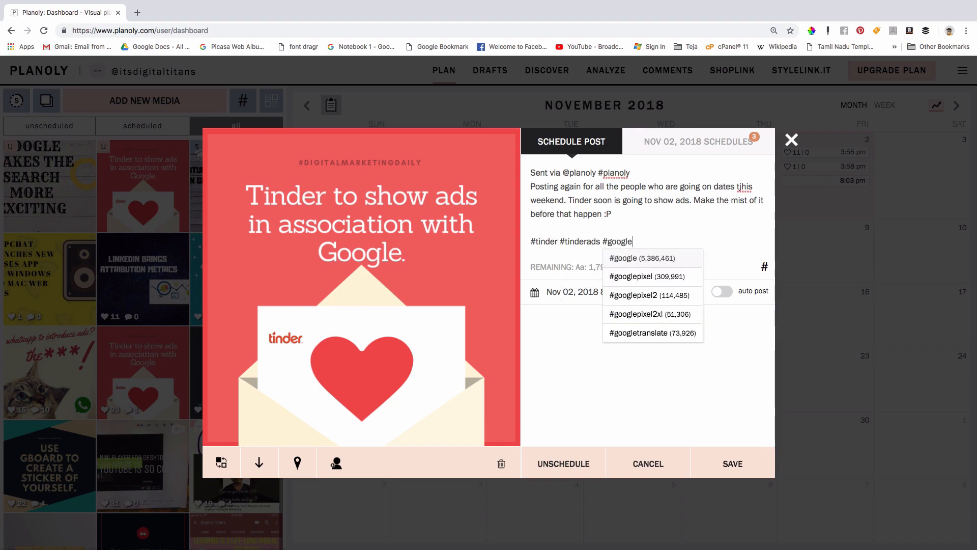
pyautogui.write(' #google')
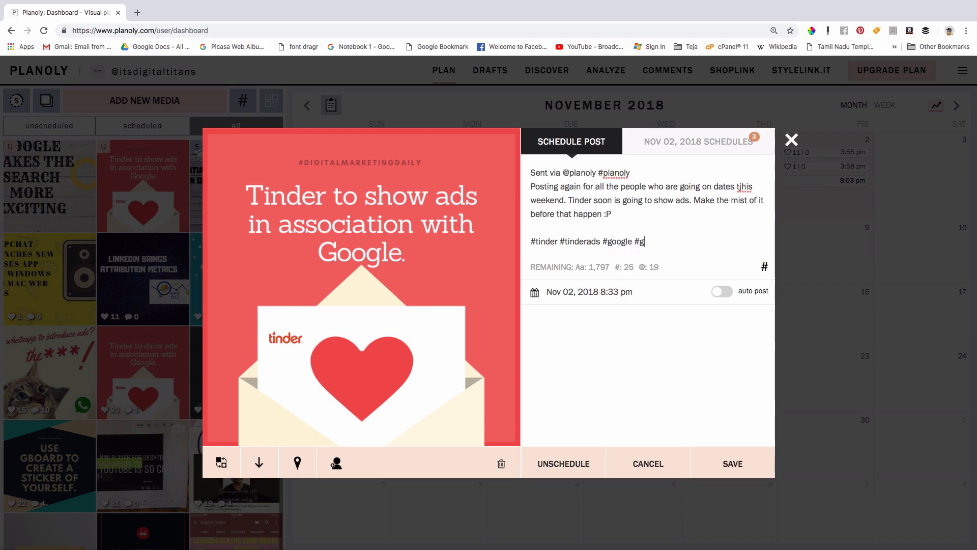
pyautogui.write('ads')
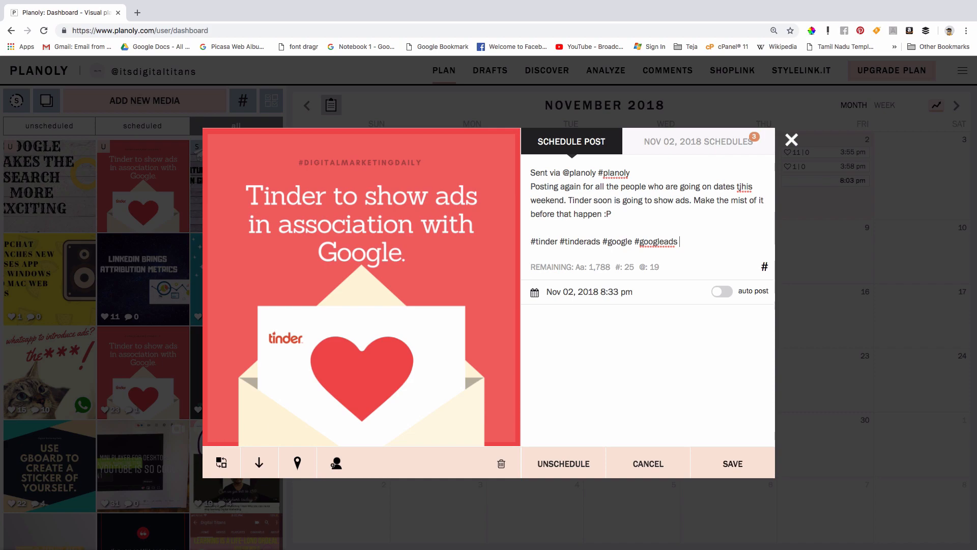
pyautogui.press('Left')
pyautogui.press('Left')
pyautogui.press('Left')
pyautogui.press('Left')
pyautogui.press('Left')
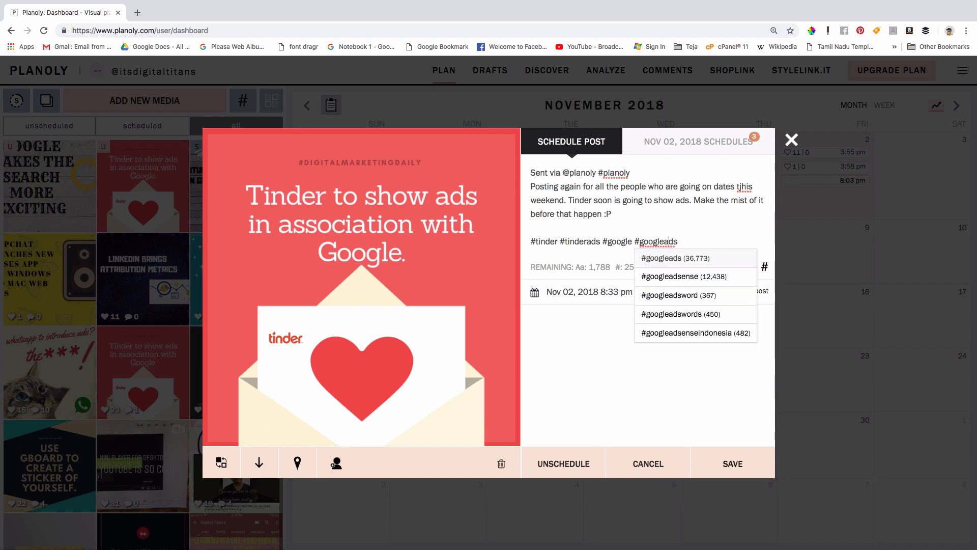
pyautogui.press('Right')
pyautogui.press('Right')
pyautogui.press('Right')
pyautogui.press('Right')
# Step: Append the suggested hashtags #digitalmarketingagency and #digitalmarketing to the Tinder ads post's caption
pyautogui.write('#dig')
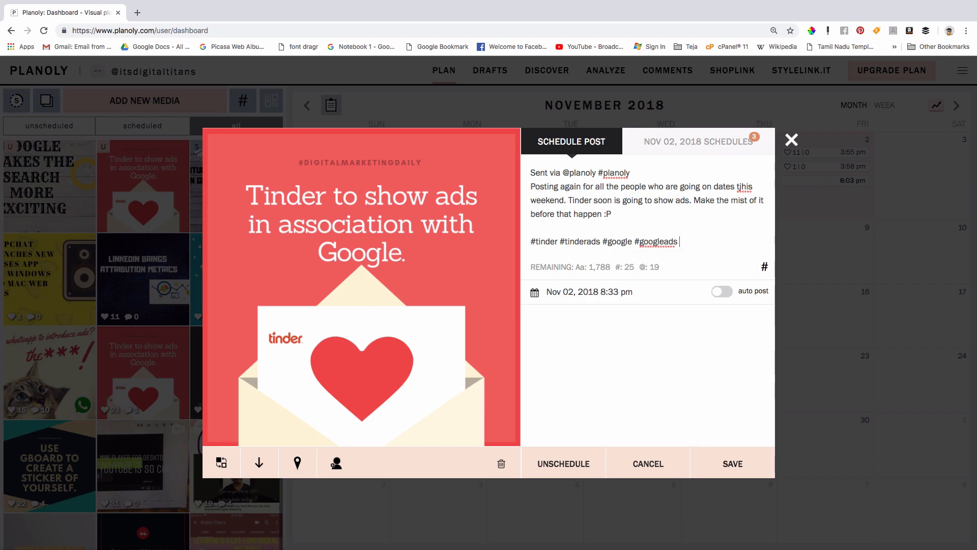
pyautogui.write('italmarketing')
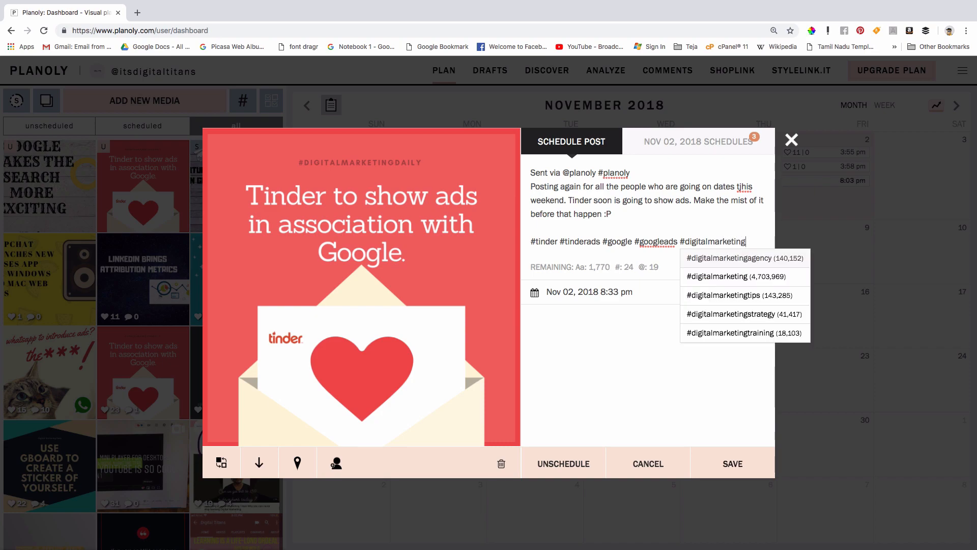
pyautogui.press('Return')
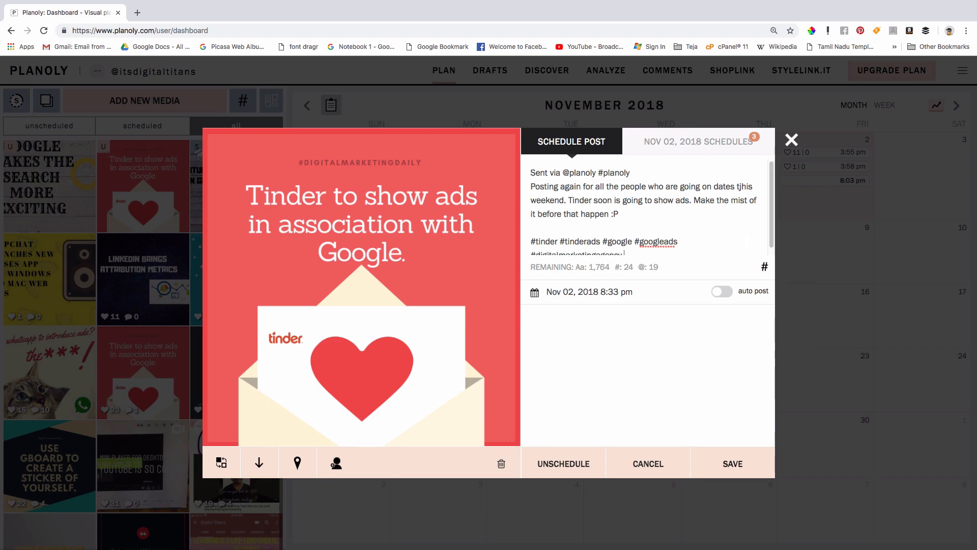
pyautogui.write('#Dii')
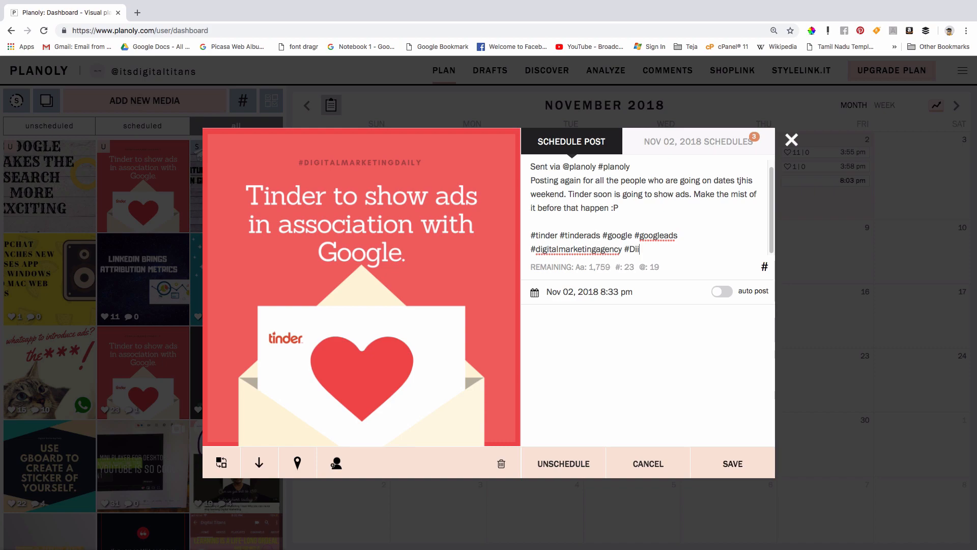
pyautogui.press('BackSpace')
pyautogui.write('gitalma')
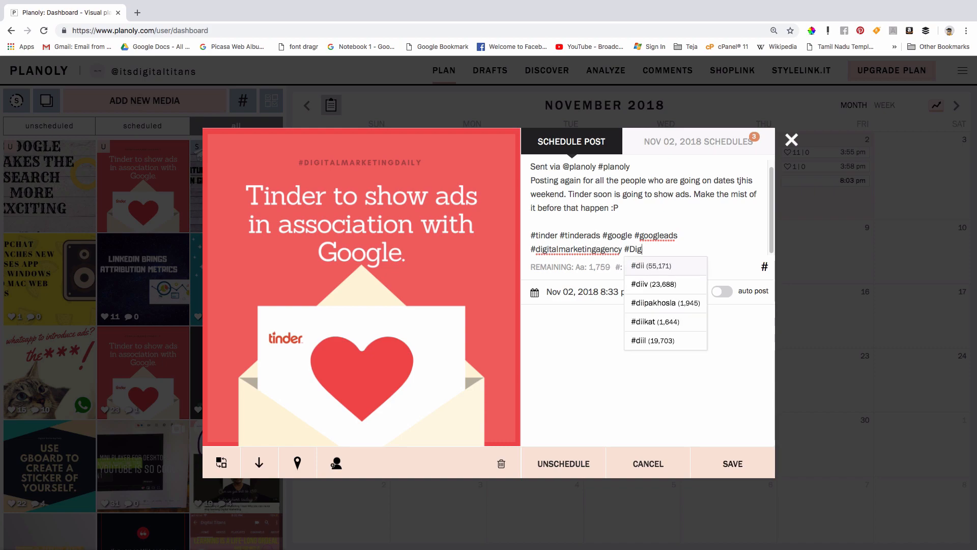
pyautogui.write('rketing')
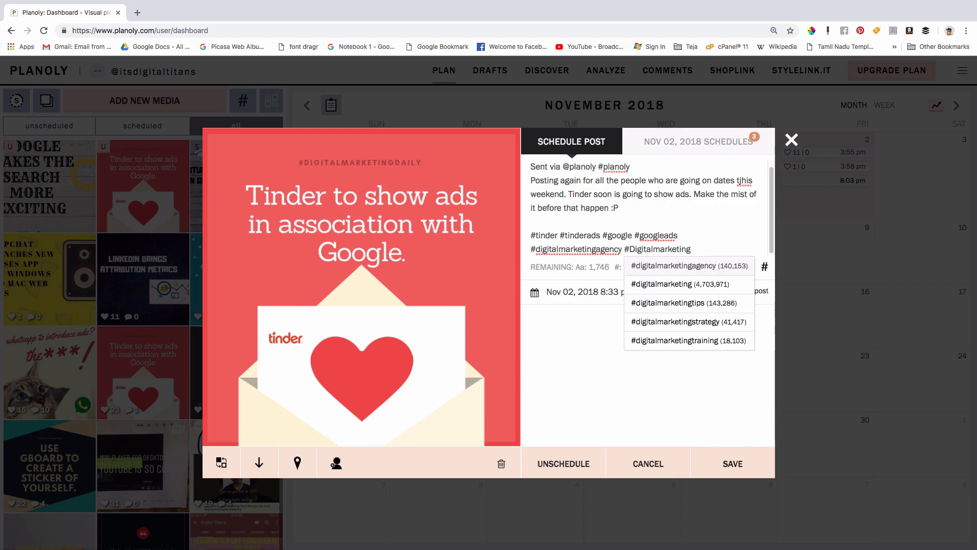
pyautogui.press('Down')
pyautogui.press('Return')
# Step: Append the hashtag #digitalmarketingtips at the end of the Tinder ads post's caption
pyautogui.write('#digitalmarketinga')
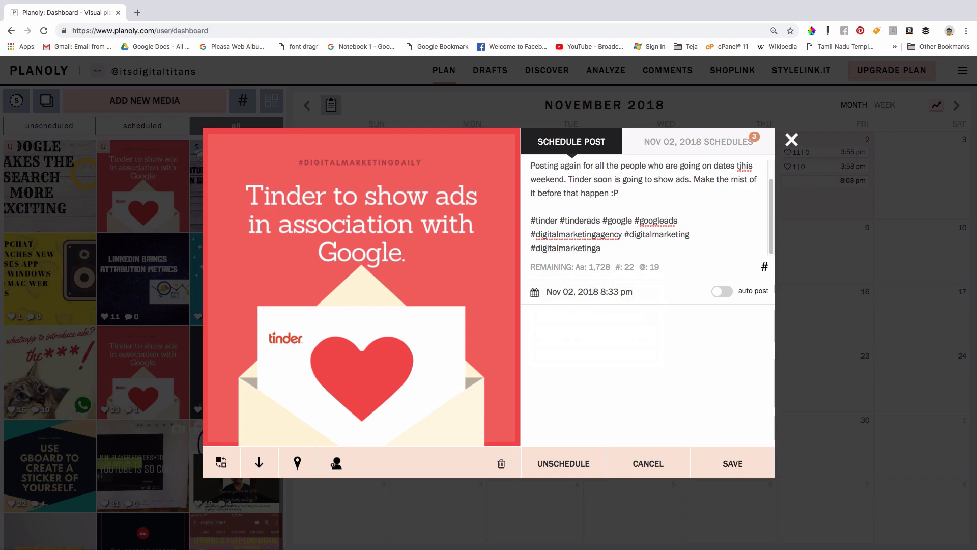
pyautogui.write('gen')
pyautogui.press('BackSpace')
pyautogui.press('BackSpace')
pyautogui.press('BackSpace')
pyautogui.press('BackSpace')
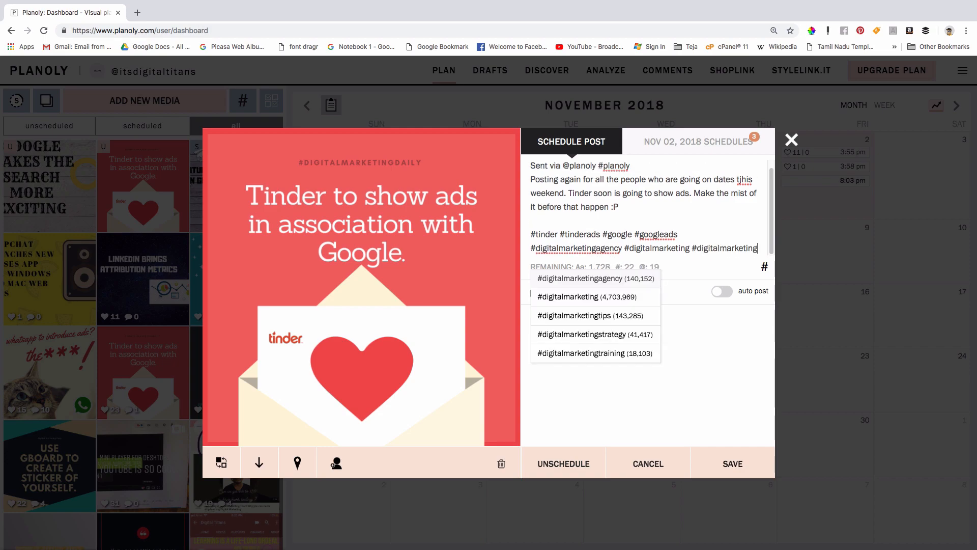
pyautogui.write('tips')
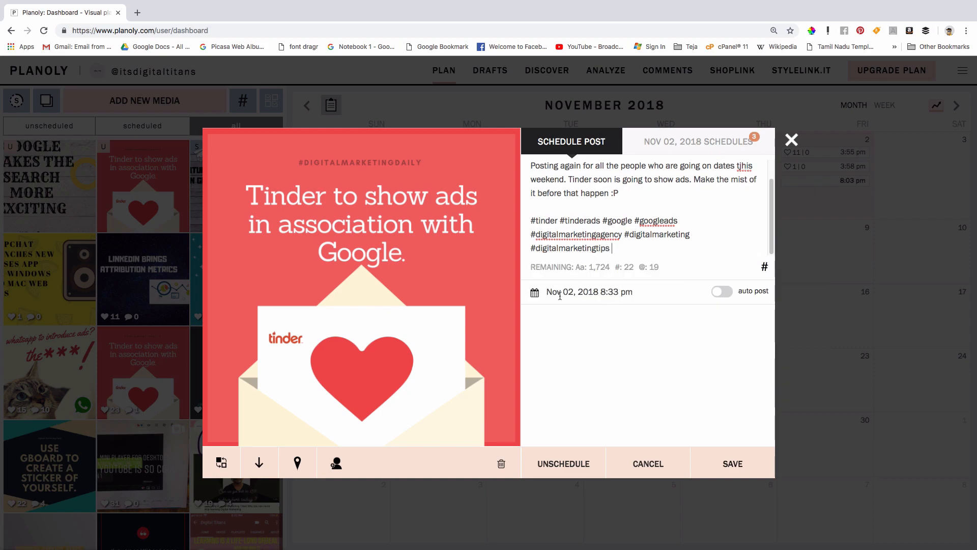
# Step: Set the Tinder ads post's time on Nov 02, 2018 to 8:07 pm
pyautogui.moveTo(796, 2)
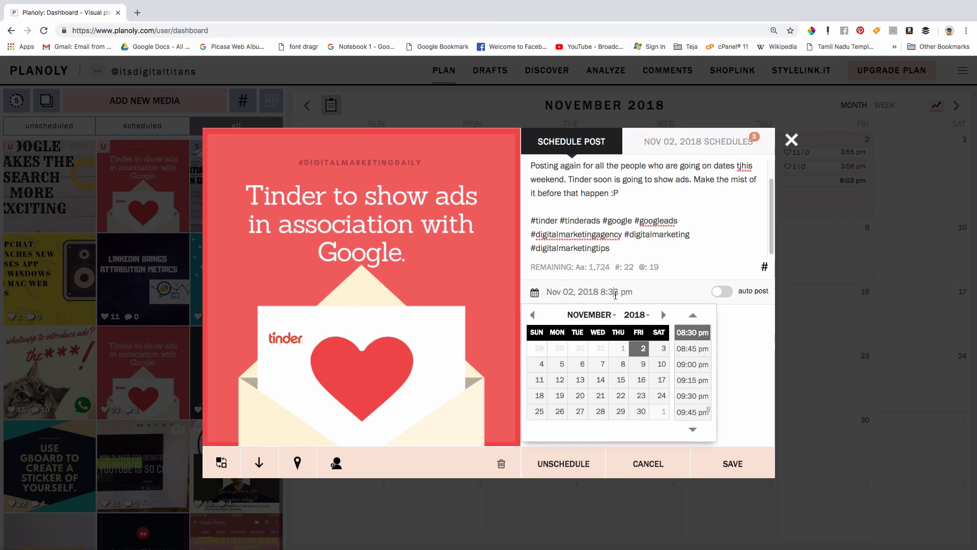
pyautogui.click(616, 303)
pyautogui.press('BackSpace')
pyautogui.write('0')
pyautogui.press('Delete')
pyautogui.write('7')
# Step: Correct the typo "tjhis" to "this" in the Tinder ads post's caption and save the scheduled post
pyautogui.click(746, 167)
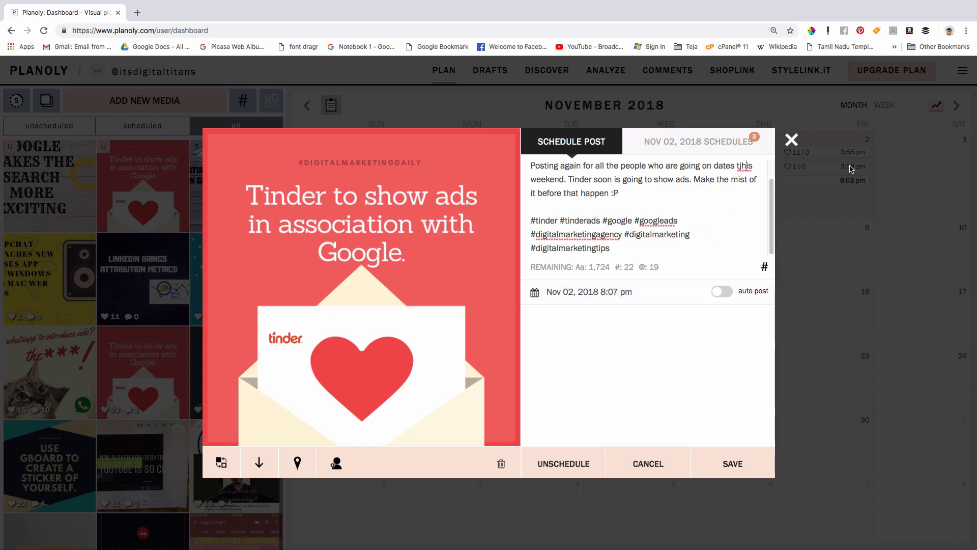
pyautogui.press('BackSpace')
pyautogui.click(733, 464)
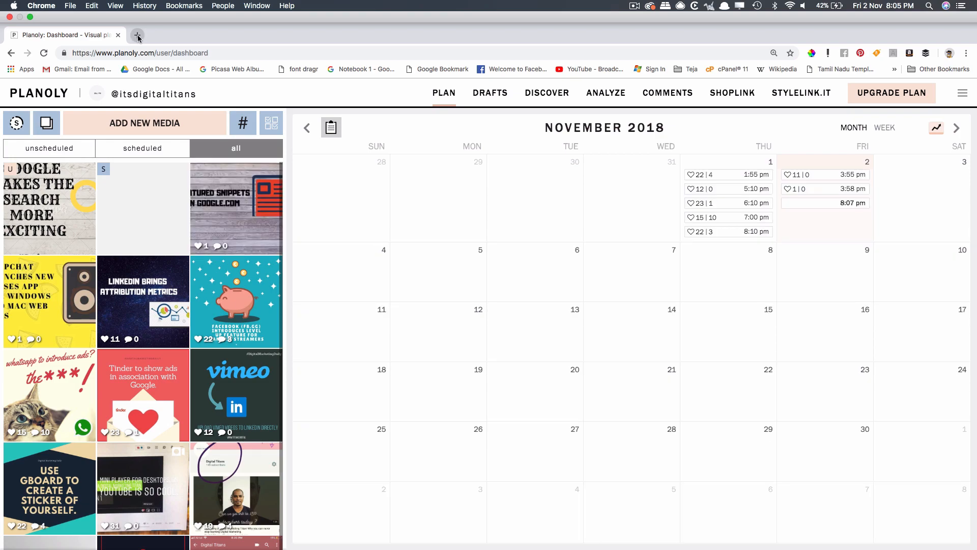
# Step: Open instagram.com in a new full-screen browser tab and go to the itsdigitaltitans profile
pyautogui.click(138, 35)
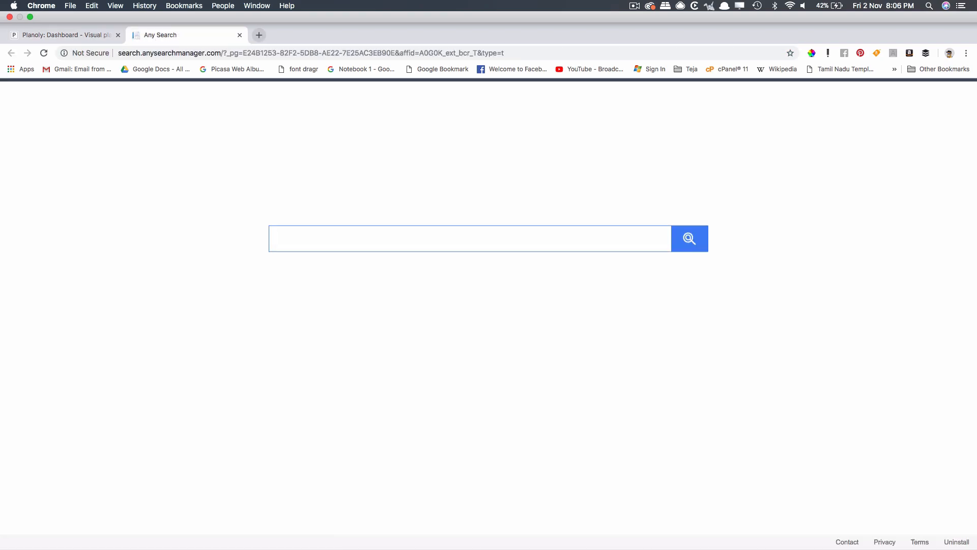
pyautogui.press('super+l')
pyautogui.write('instagram.com')
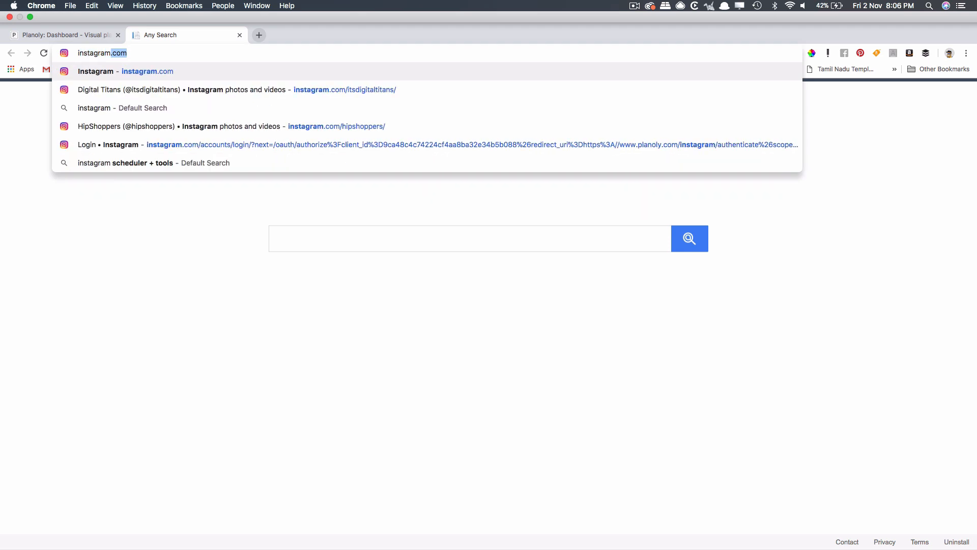
pyautogui.press('Return')
pyautogui.press('ctrl+super+f')
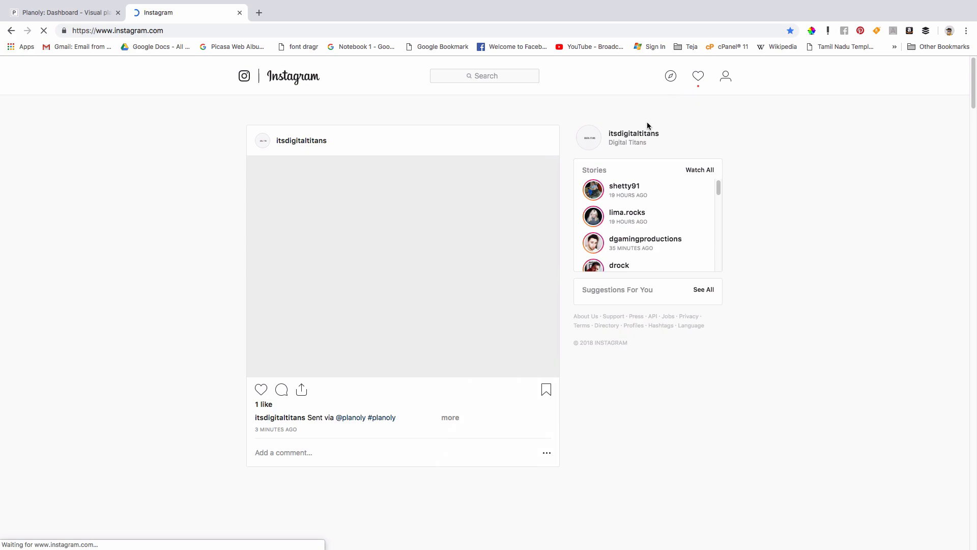
pyautogui.click(642, 135)
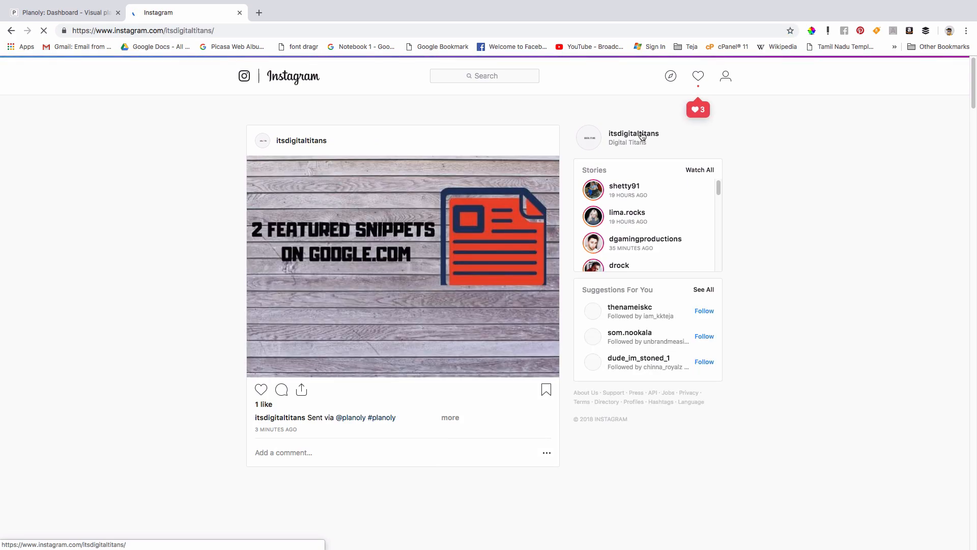
pyautogui.moveTo(907, 3)
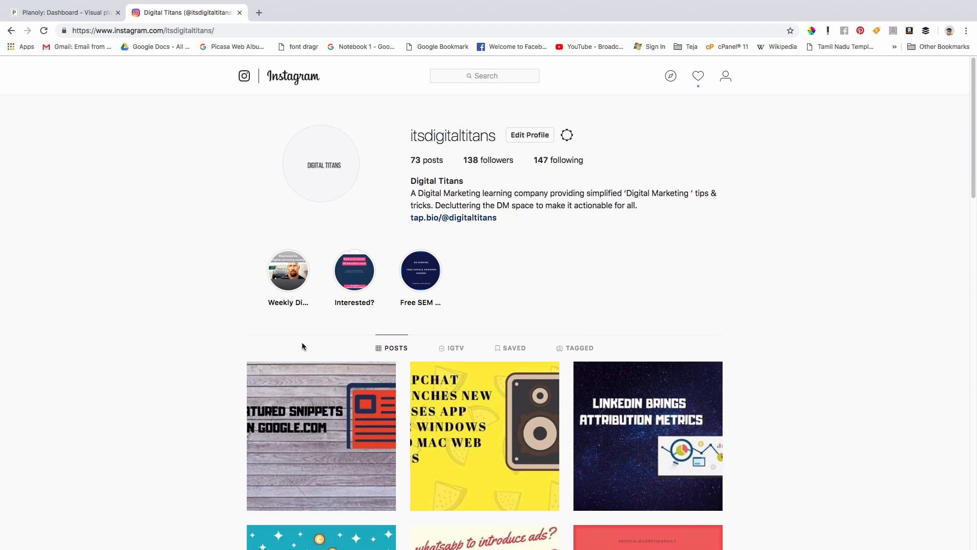
# Step: Open the featured snippets post on the Instagram profile, check its caption and hashtags, and close it
pyautogui.scroll(-1, 306, 351)
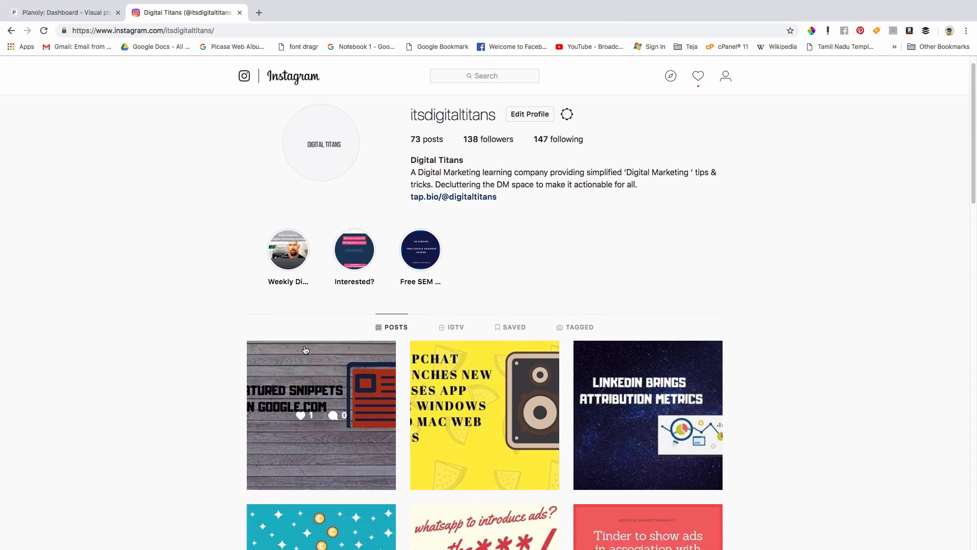
pyautogui.click(335, 384)
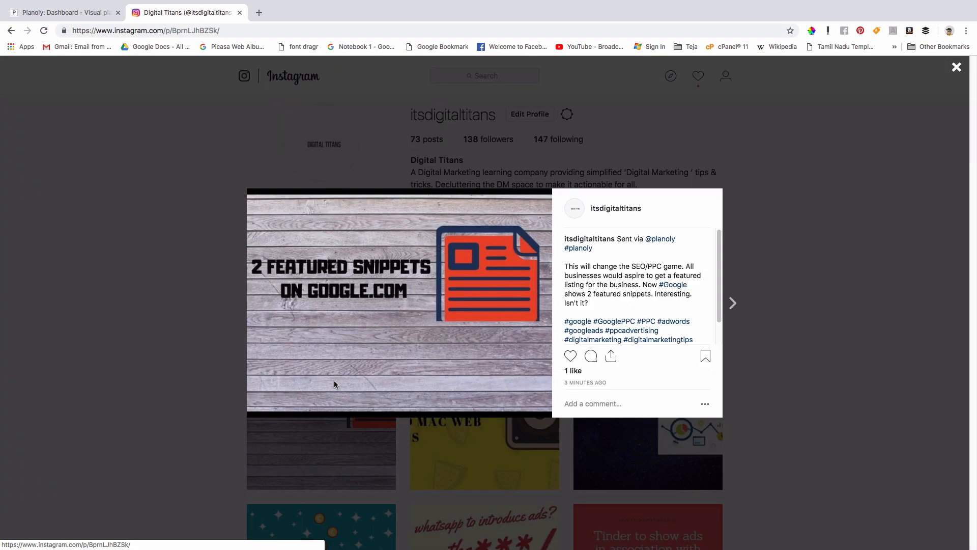
pyautogui.click(122, 388)
# Step: Browse the profile's grid of published posts and return to its beginning
pyautogui.scroll(-4, 122, 389)
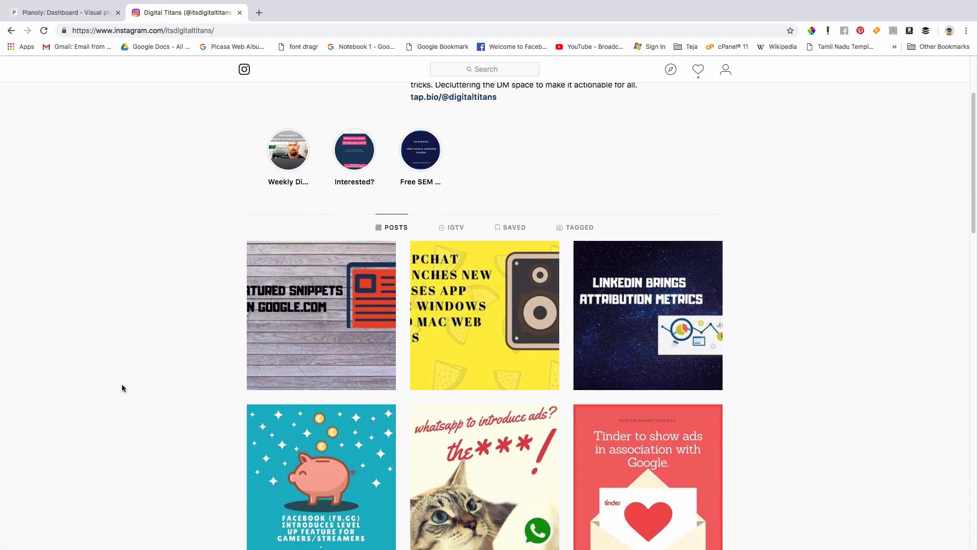
pyautogui.scroll(-12, 122, 388)
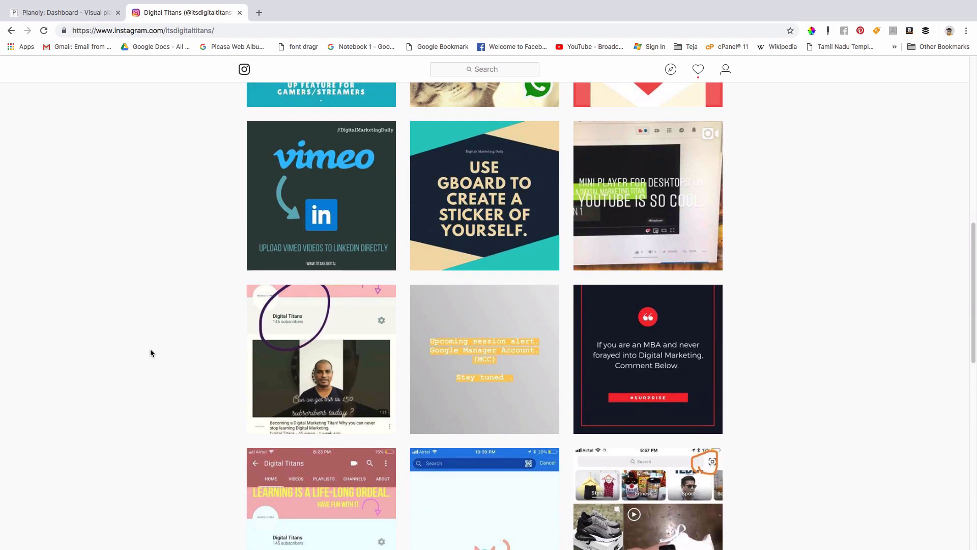
pyautogui.scroll(-5, 151, 349)
pyautogui.scroll(20, 151, 342)
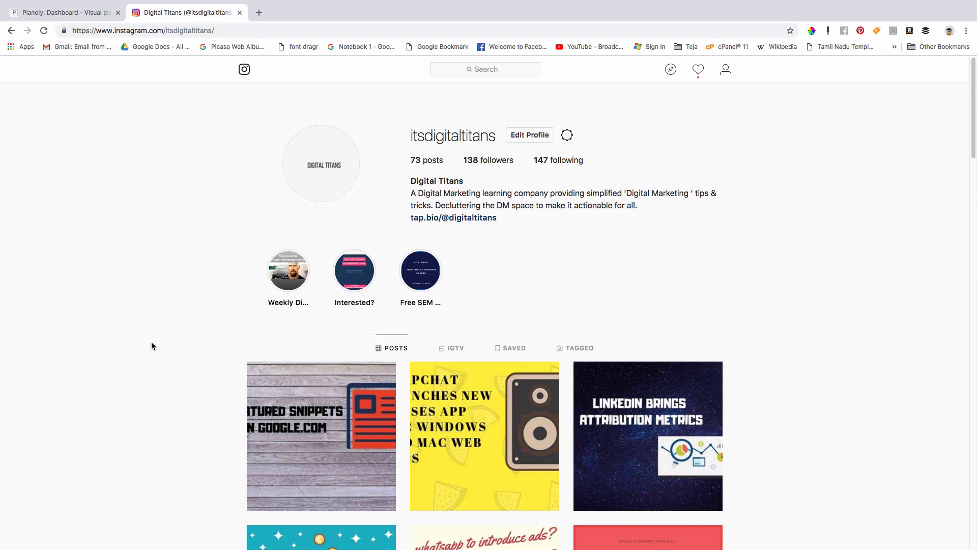
# Step: Look over the latest published posts on the Instagram profile and switch back to the Planoly dashboard
pyautogui.scroll(-9, 152, 341)
pyautogui.scroll(4, 611, 168)
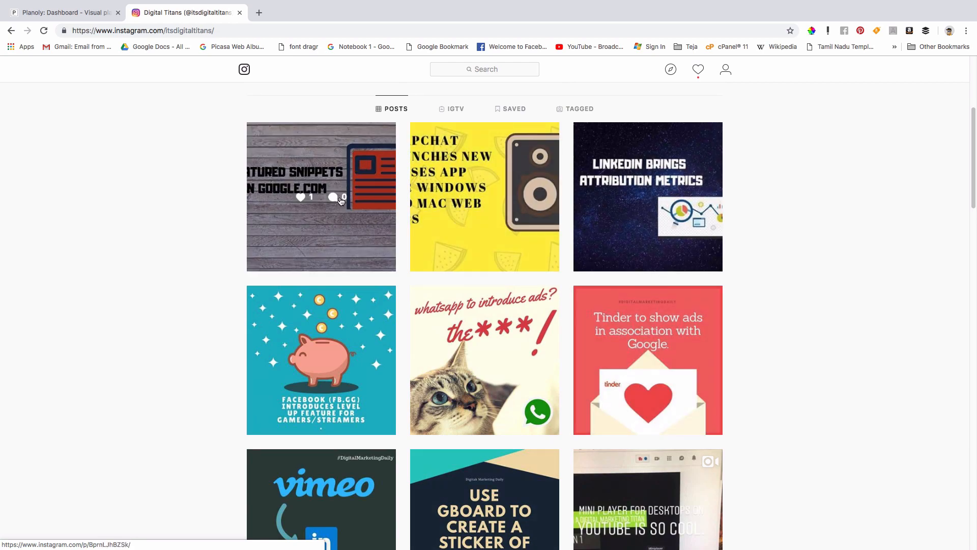
pyautogui.scroll(5, 71, 234)
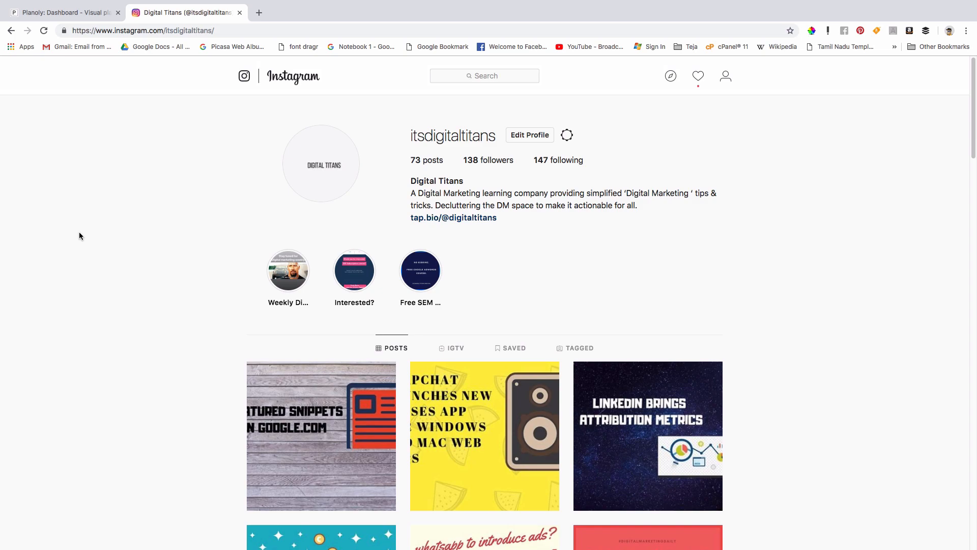
pyautogui.click(62, 15)
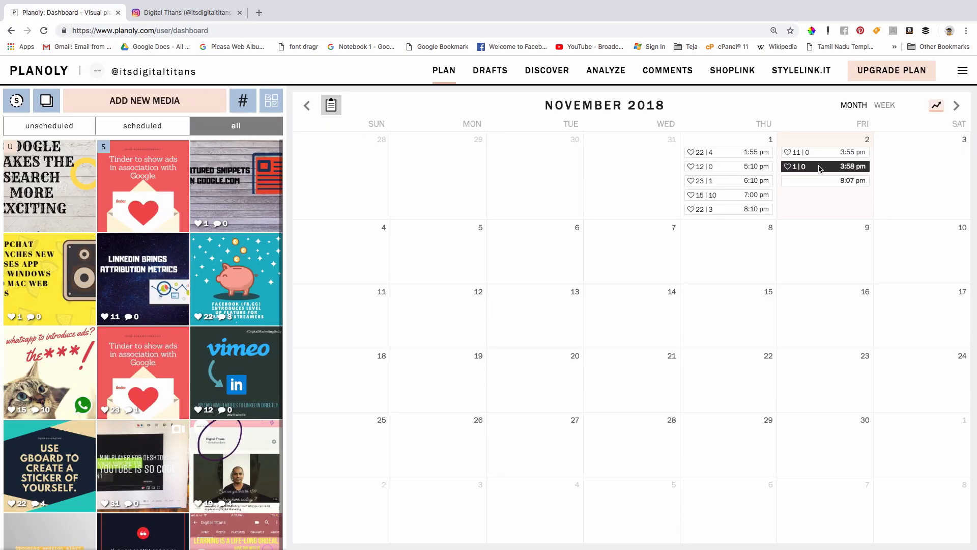
# Step: Check the November 2 posts on the calendar, view the source options for adding media, and close them without choosing one
pyautogui.moveTo(818, 154); pyautogui.dragTo(912, 158)
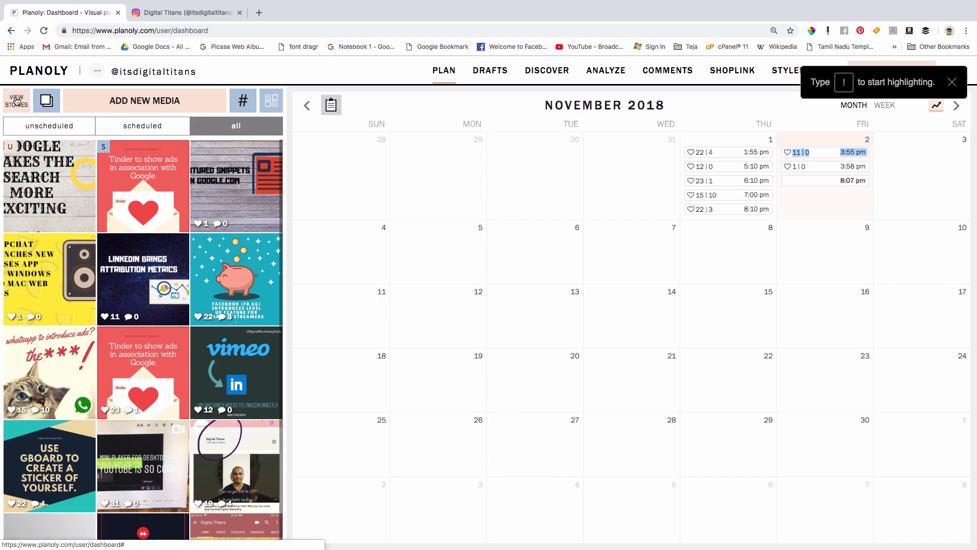
pyautogui.click(47, 100)
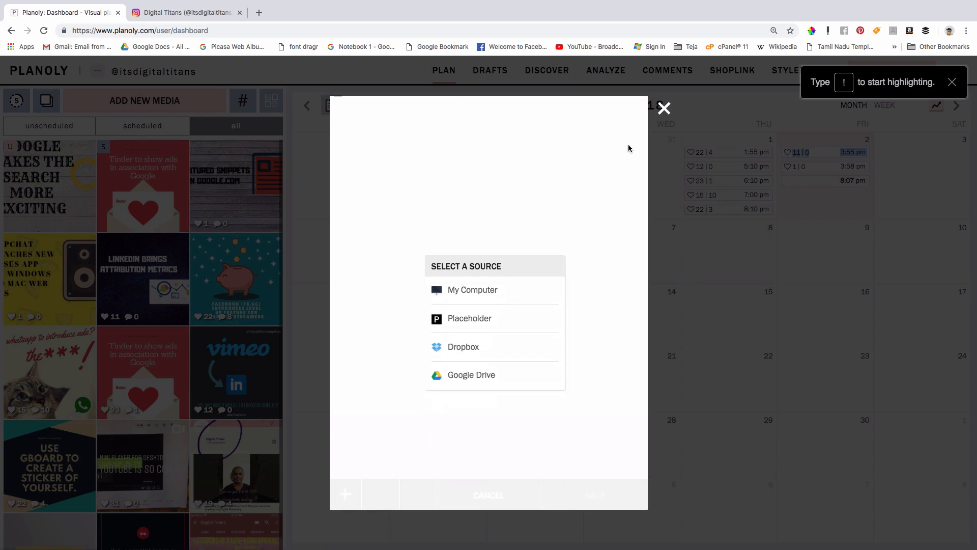
pyautogui.click(664, 107)
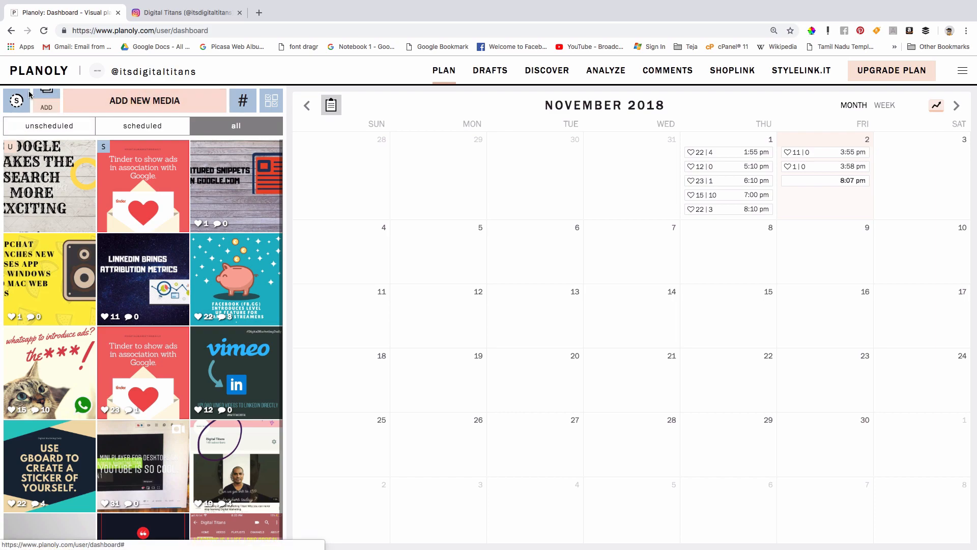
# Step: Open the featured snippets story in the story planner, view its schedule date and time options, and close it without saving
pyautogui.click(16, 101)
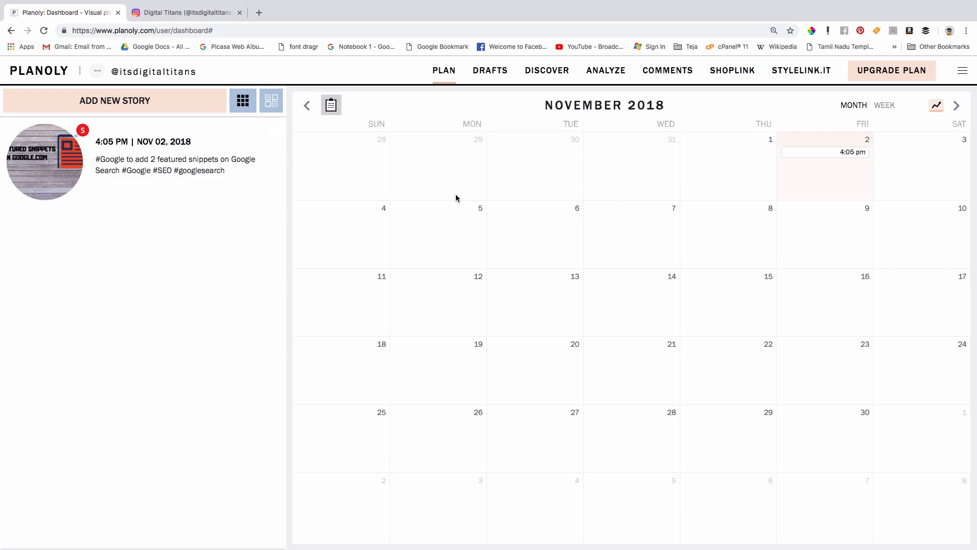
pyautogui.click(163, 172)
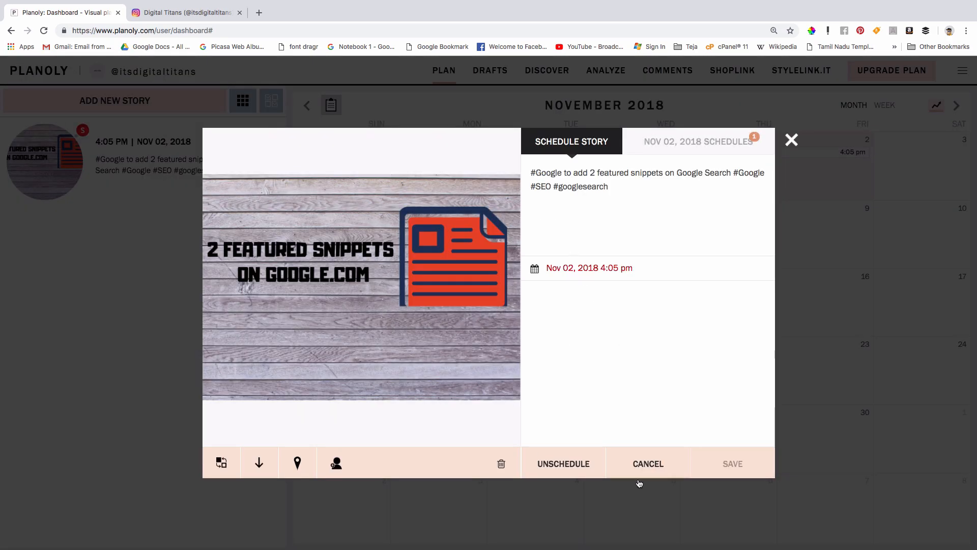
pyautogui.click(604, 268)
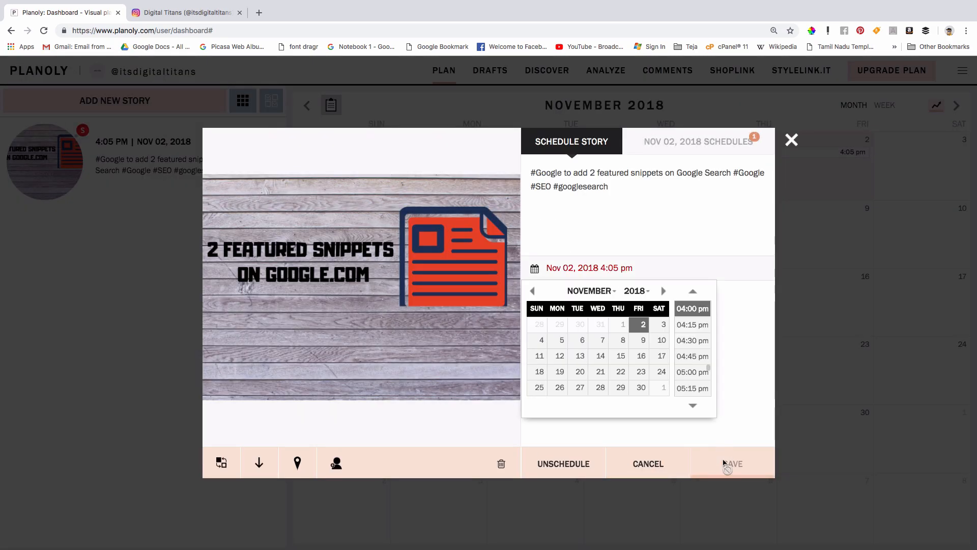
pyautogui.click(649, 462)
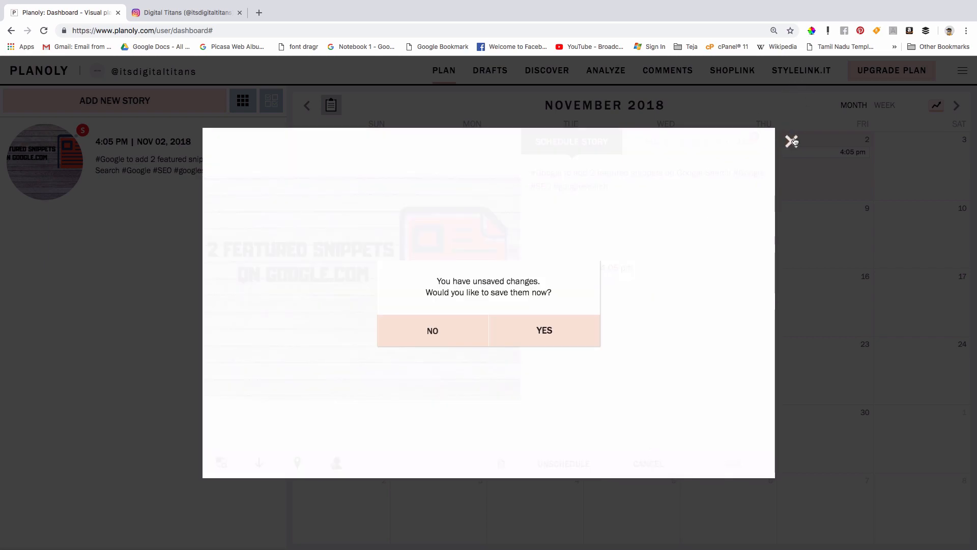
pyautogui.click(469, 332)
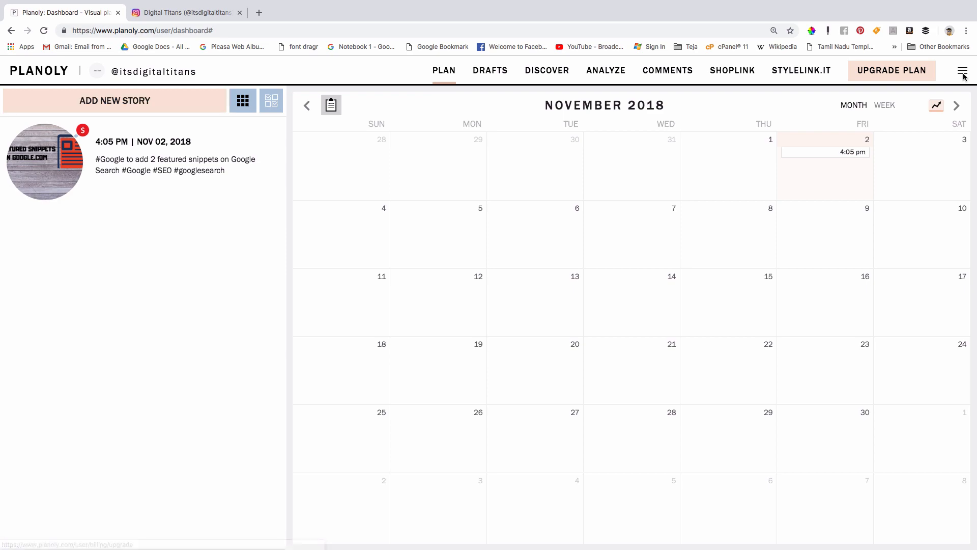
# Step: Open the Discover section, view its users and hashtags searches, and browse the free stock photos
pyautogui.click(547, 70)
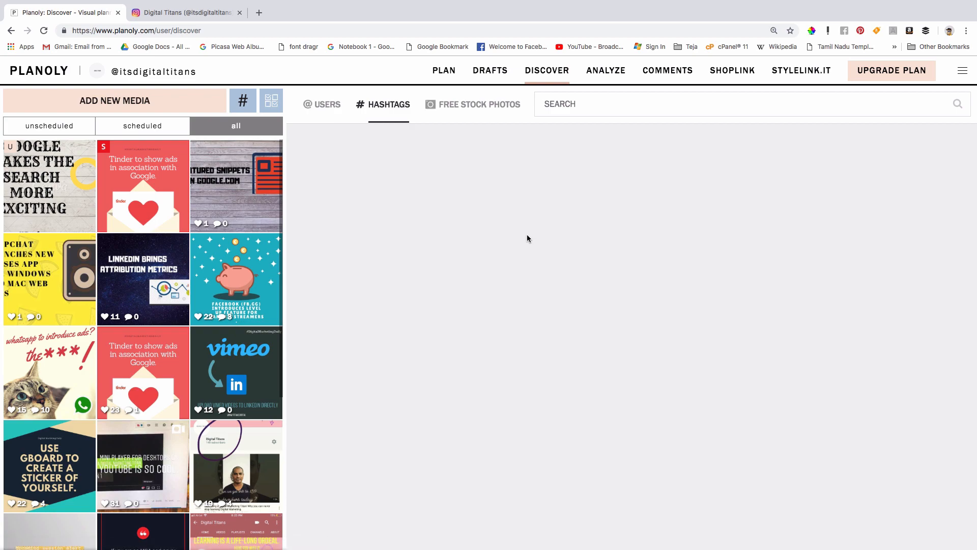
pyautogui.click(319, 104)
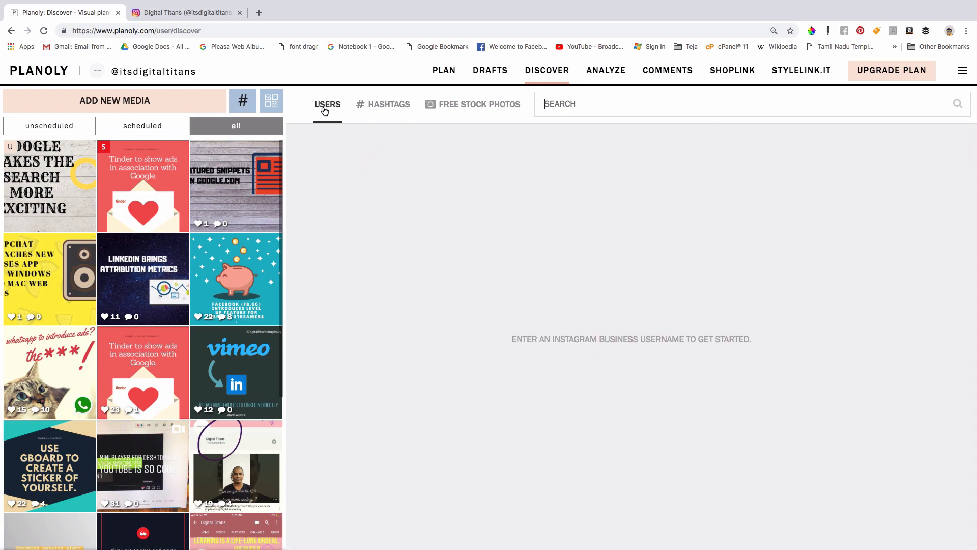
pyautogui.click(392, 117)
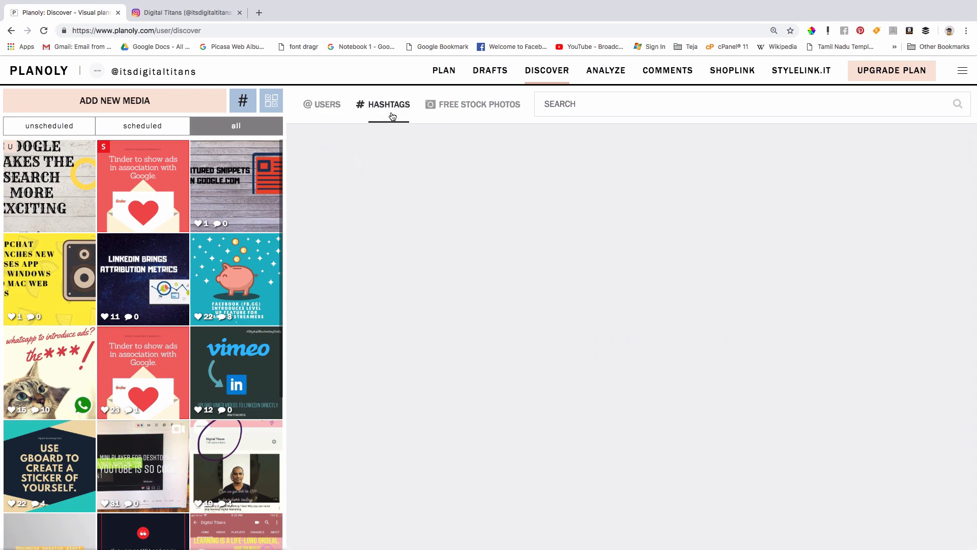
pyautogui.click(456, 111)
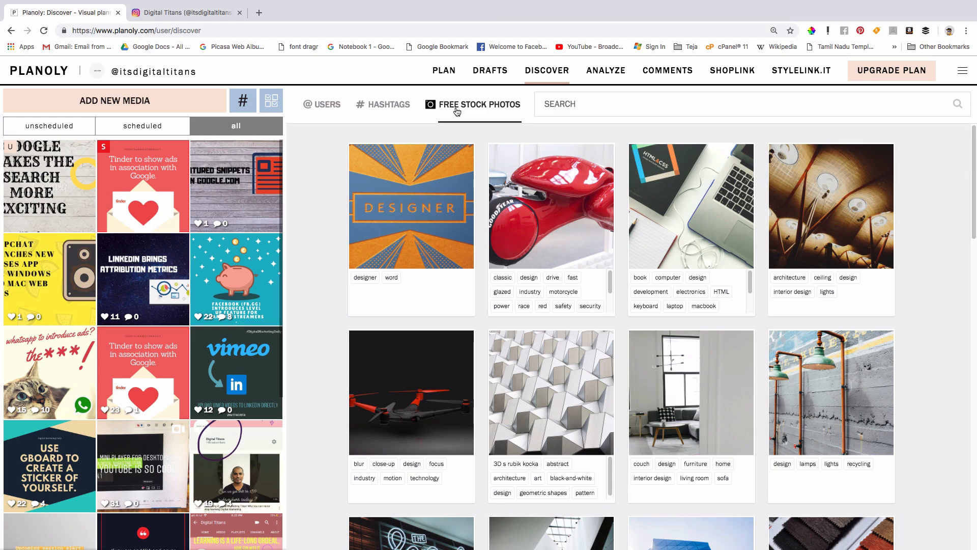
pyautogui.scroll(-10, 571, 375)
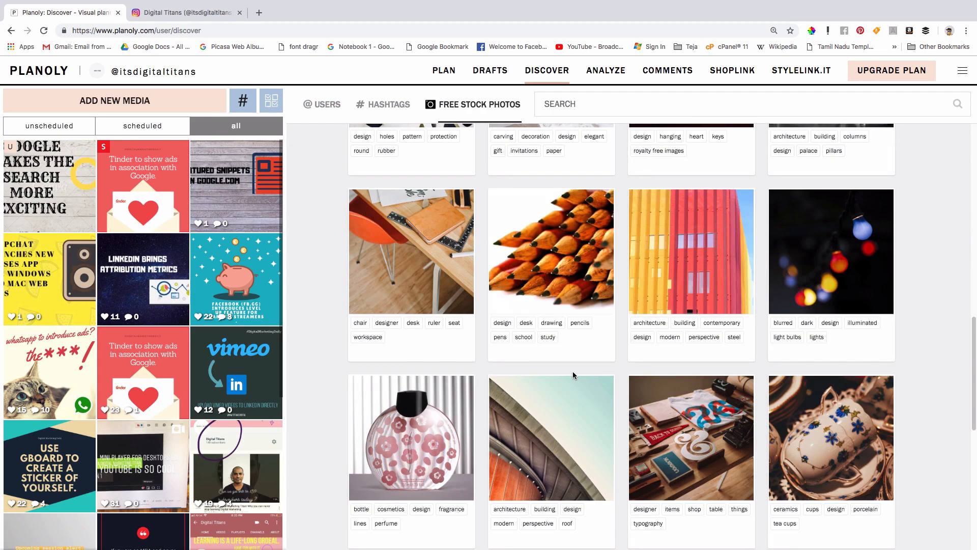
pyautogui.scroll(-10, 572, 375)
pyautogui.scroll(20, 573, 353)
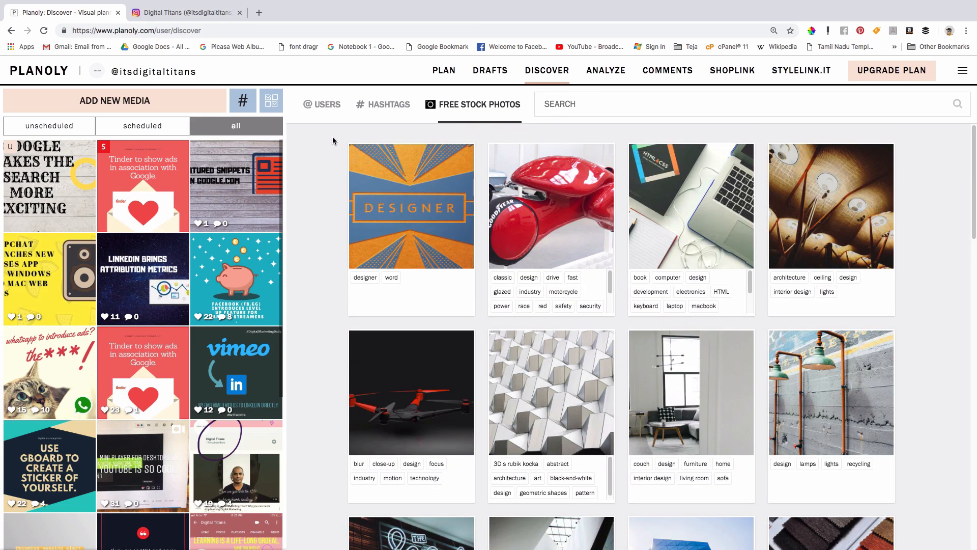
# Step: Browse the hashtag posts in Discover and read the instruction for searching by username
pyautogui.click(398, 113)
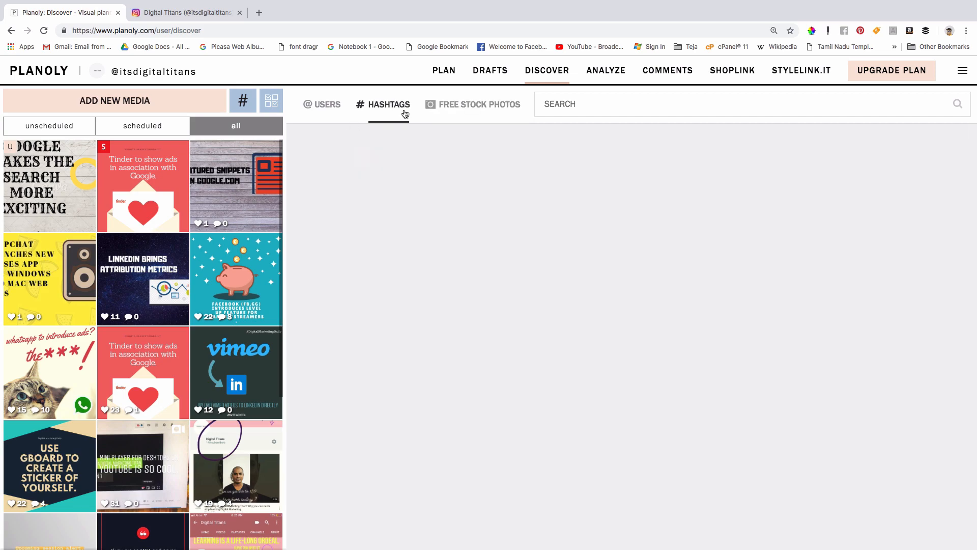
pyautogui.scroll(-4, 548, 243)
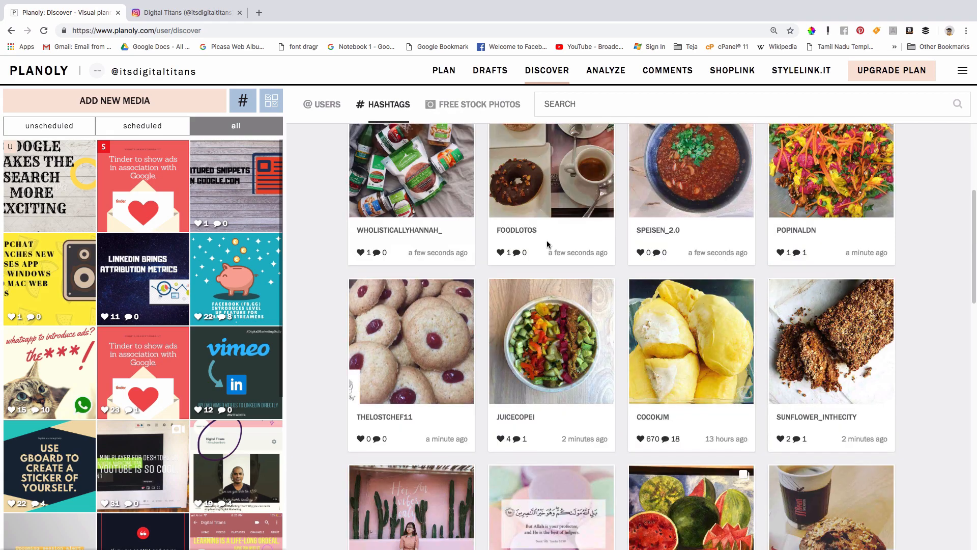
pyautogui.click(311, 106)
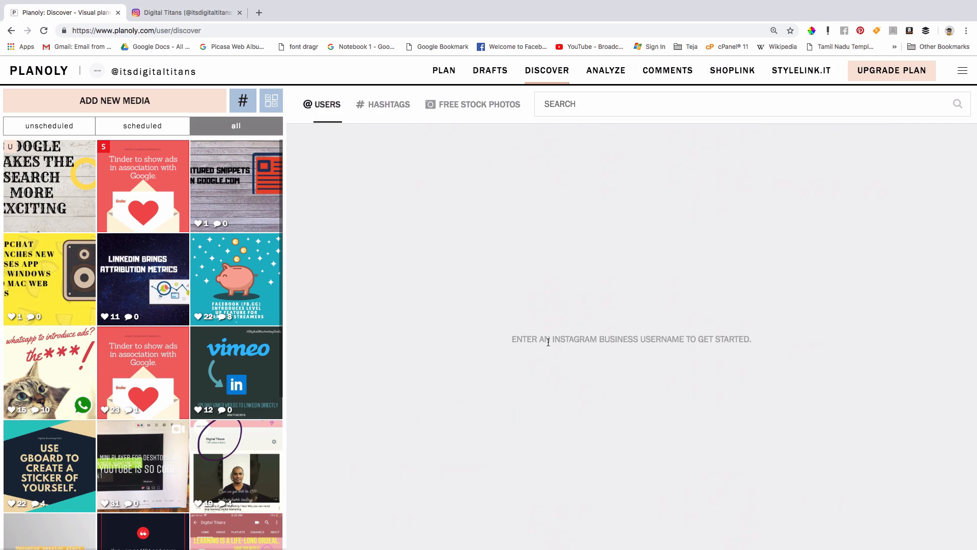
pyautogui.moveTo(512, 340); pyautogui.dragTo(740, 341)
pyautogui.click(766, 344)
# Step: View and close the hashtag manager, and filter the media grid by unscheduled, scheduled and all posts
pyautogui.click(243, 100)
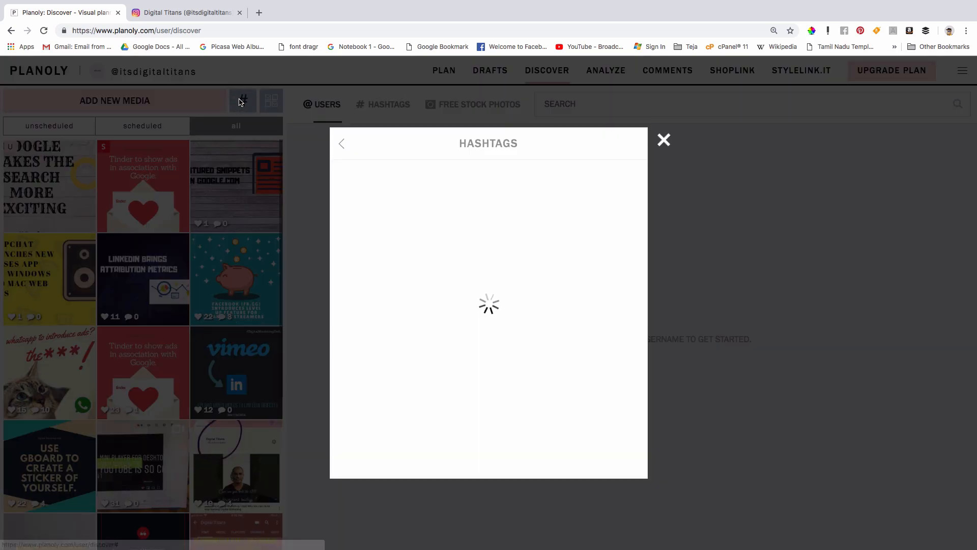
pyautogui.click(664, 140)
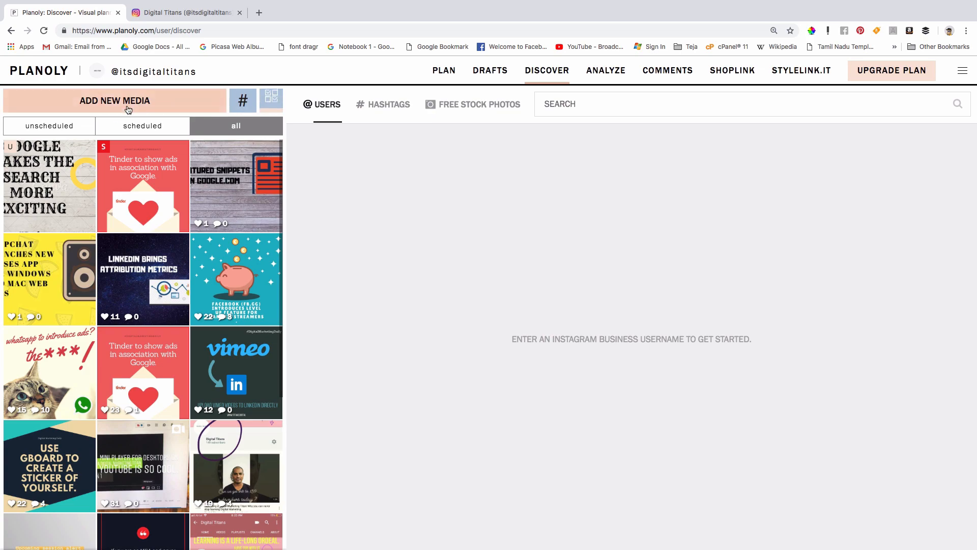
pyautogui.click(48, 133)
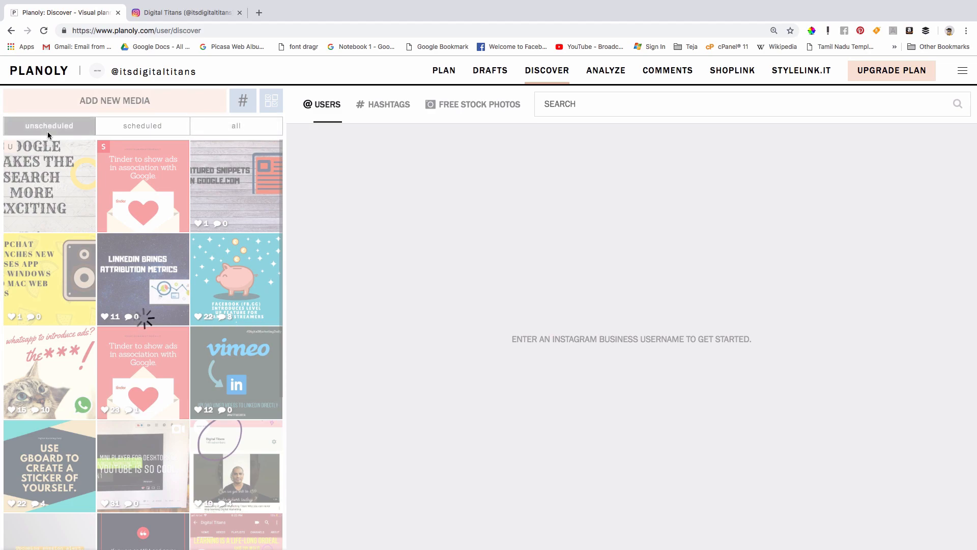
pyautogui.click(103, 131)
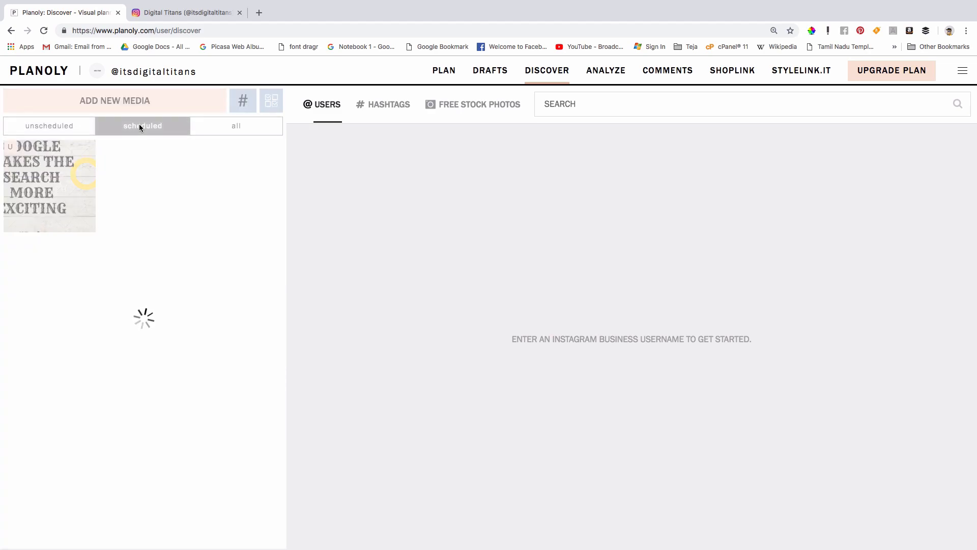
pyautogui.click(220, 127)
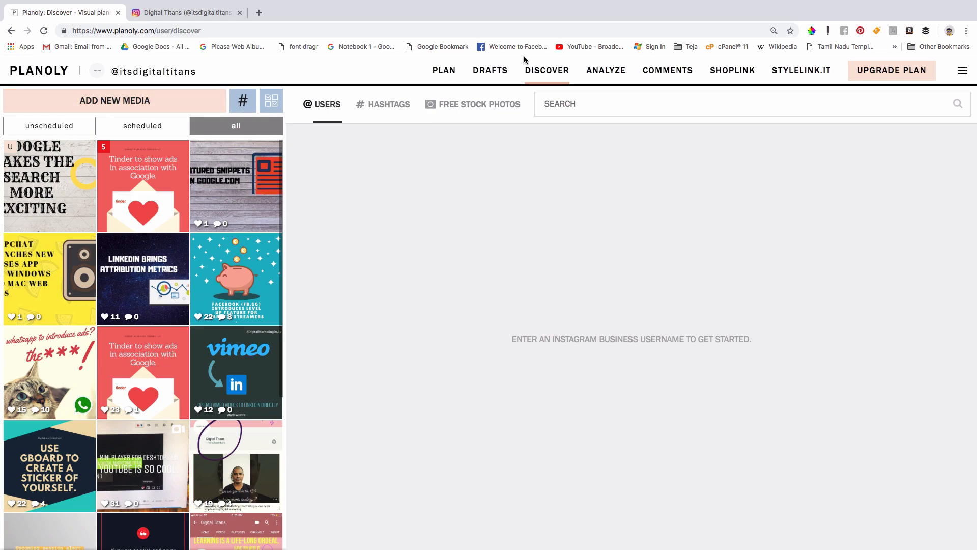
# Step: Revisit the November 2018 plan and examine the account's weekly analytics, including likes, comments, the overview and the top 5 posts
pyautogui.click(442, 71)
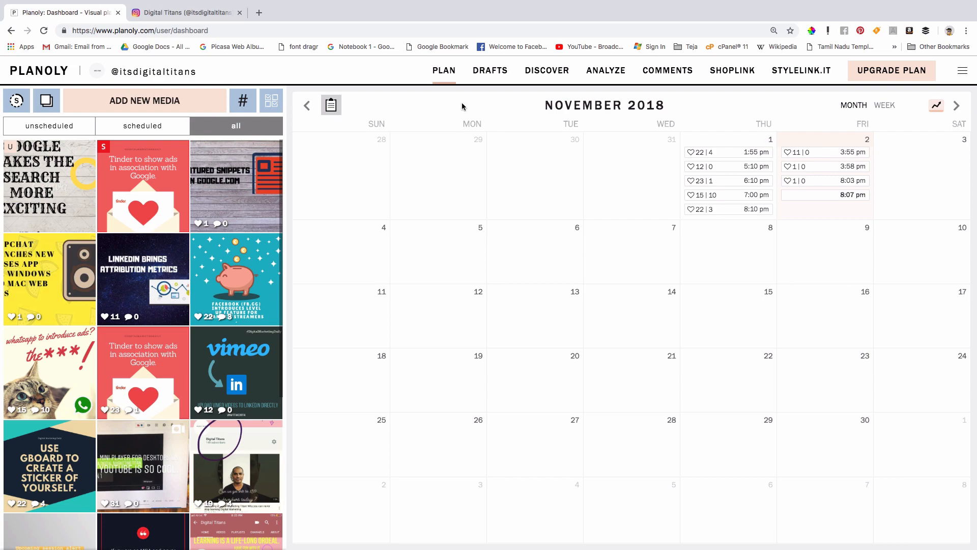
pyautogui.click(602, 72)
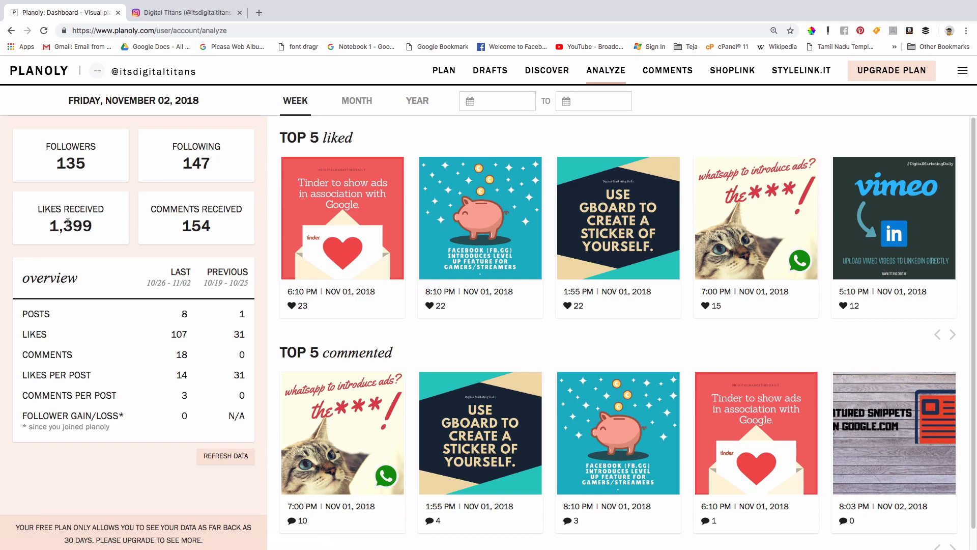
pyautogui.moveTo(52, 222); pyautogui.dragTo(99, 223)
pyautogui.moveTo(70, 175); pyautogui.dragTo(150, 165)
pyautogui.click(161, 163)
pyautogui.moveTo(28, 325); pyautogui.dragTo(148, 361)
pyautogui.click(148, 362)
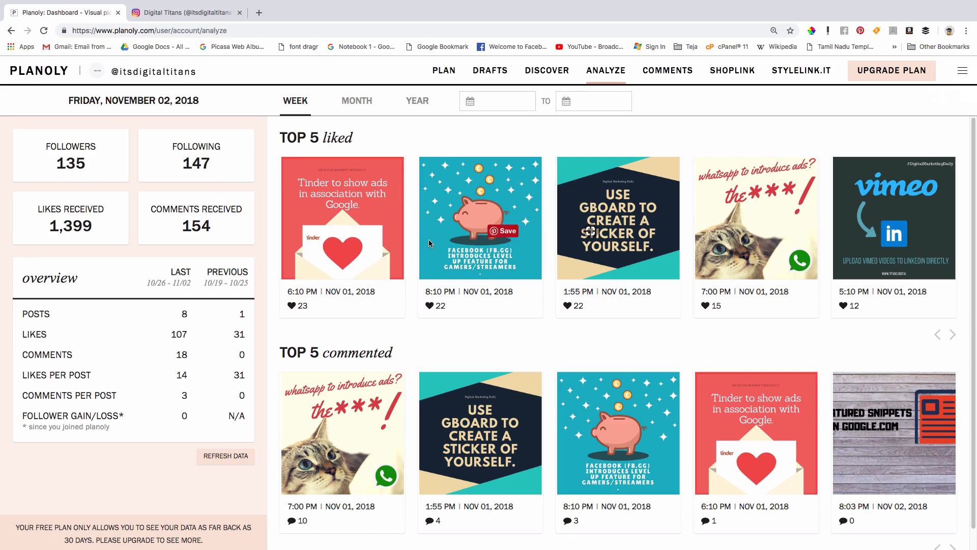
pyautogui.scroll(-1, 429, 239)
pyautogui.scroll(1, 429, 243)
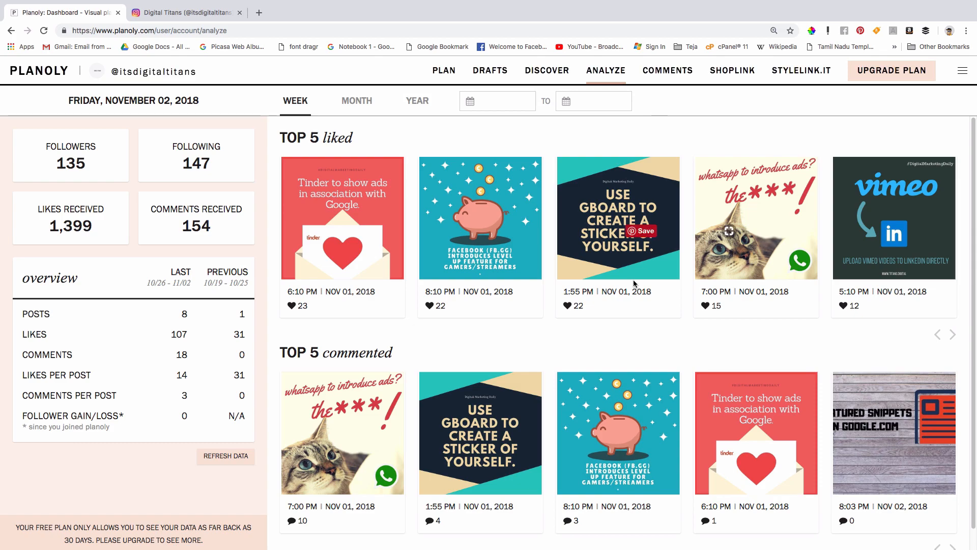
# Step: View the Comments, Shoplink and Stylelink.it sections and read the brand or influencer selection instructions
pyautogui.click(666, 72)
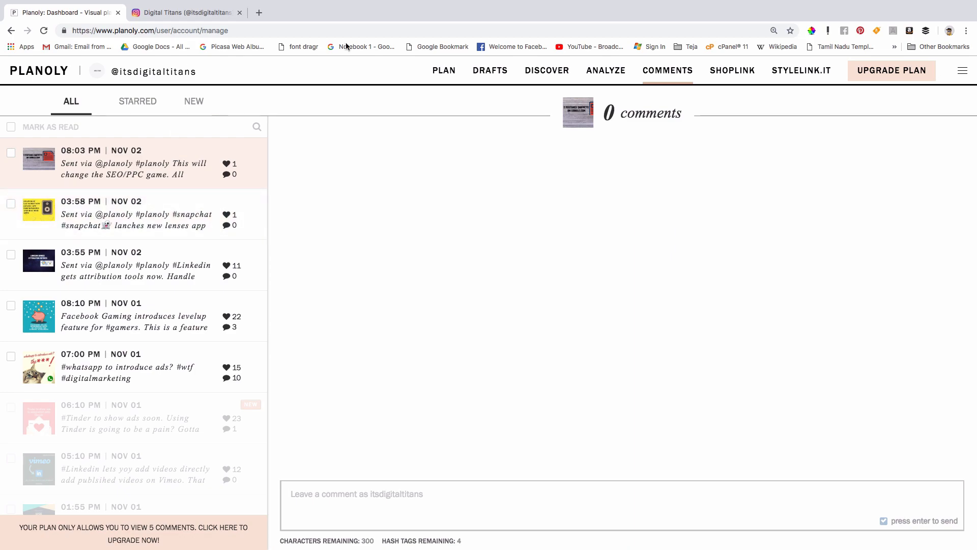
pyautogui.click(718, 75)
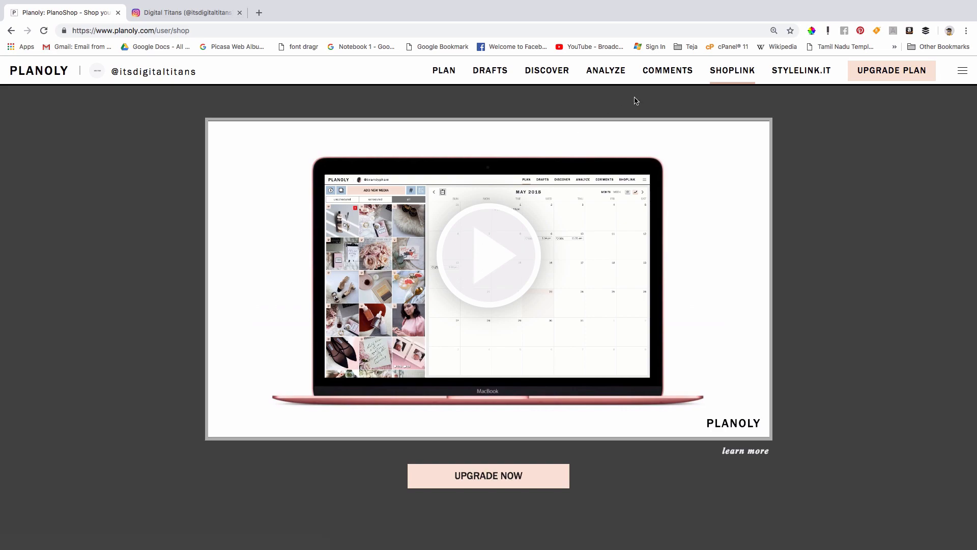
pyautogui.click(789, 72)
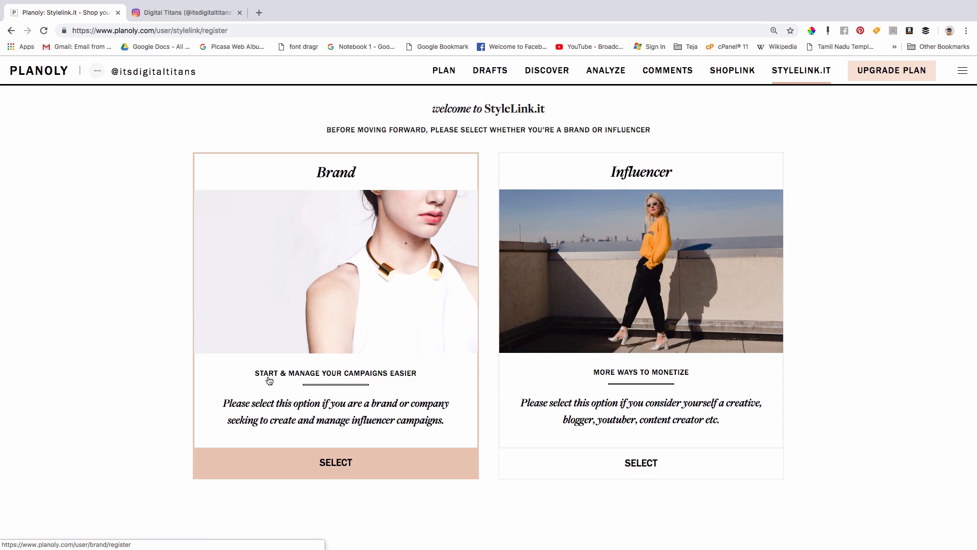
pyautogui.moveTo(326, 130); pyautogui.dragTo(715, 127)
pyautogui.click(715, 127)
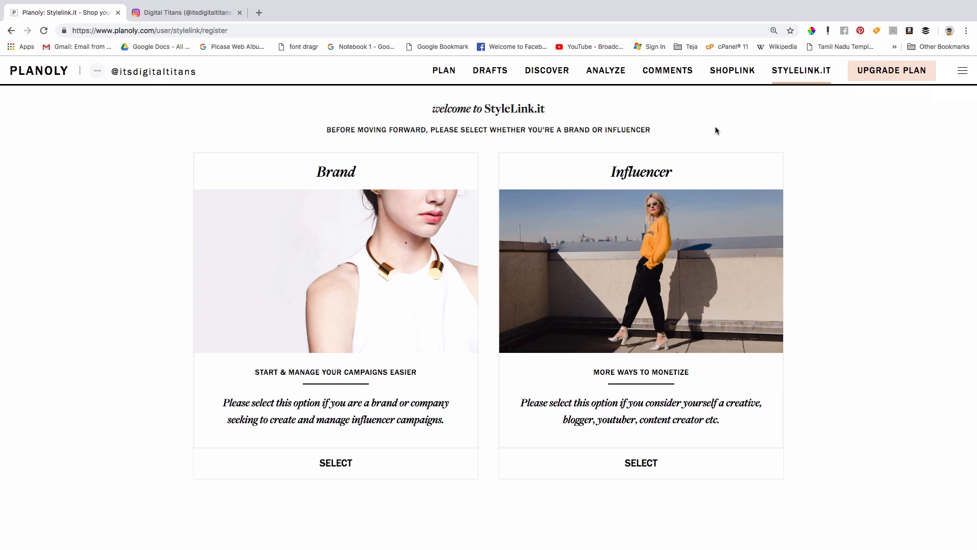